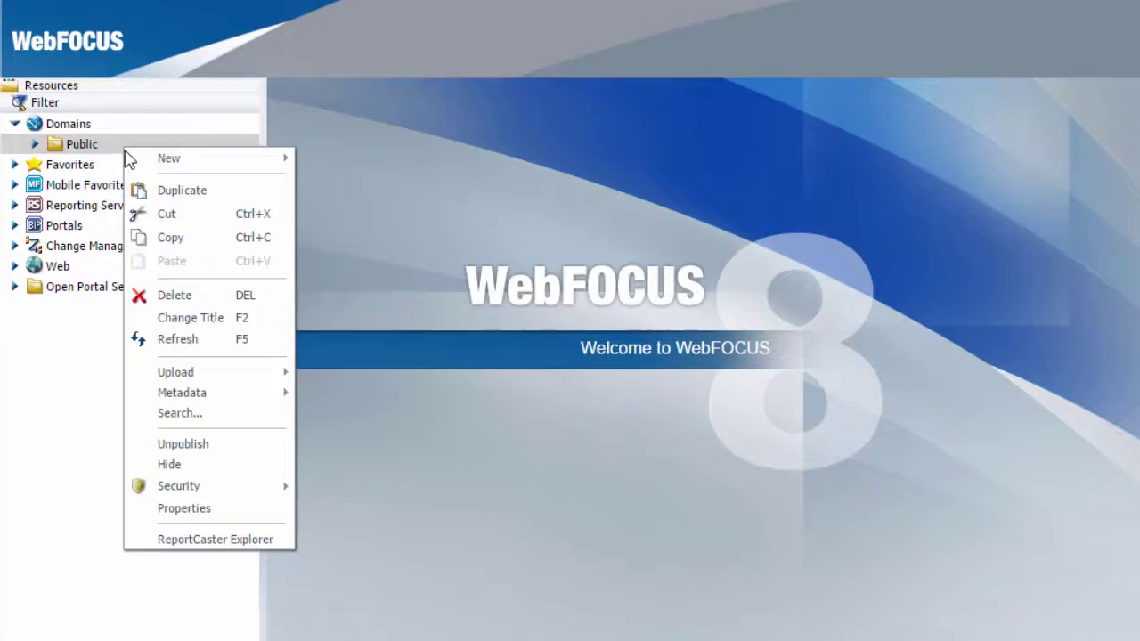
From the IA menu, build a new chart, Chart2, on the wf_retail_lite data source
{"action": "mouse_move", "coordinate": [237, 165]}
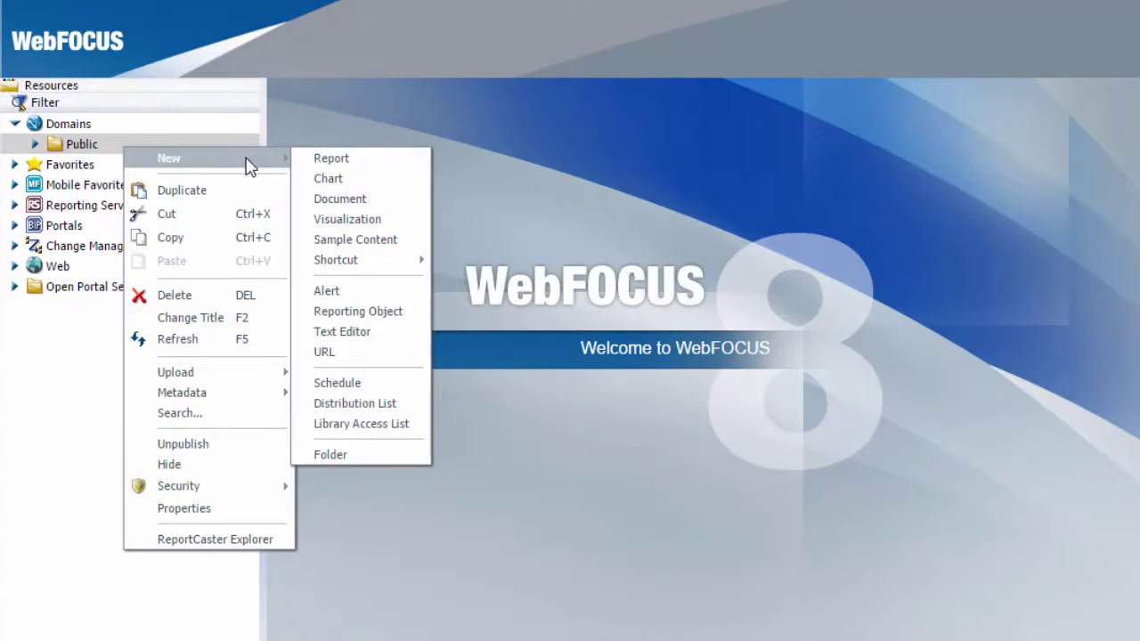
{"action": "left_click", "coordinate": [397, 185]}
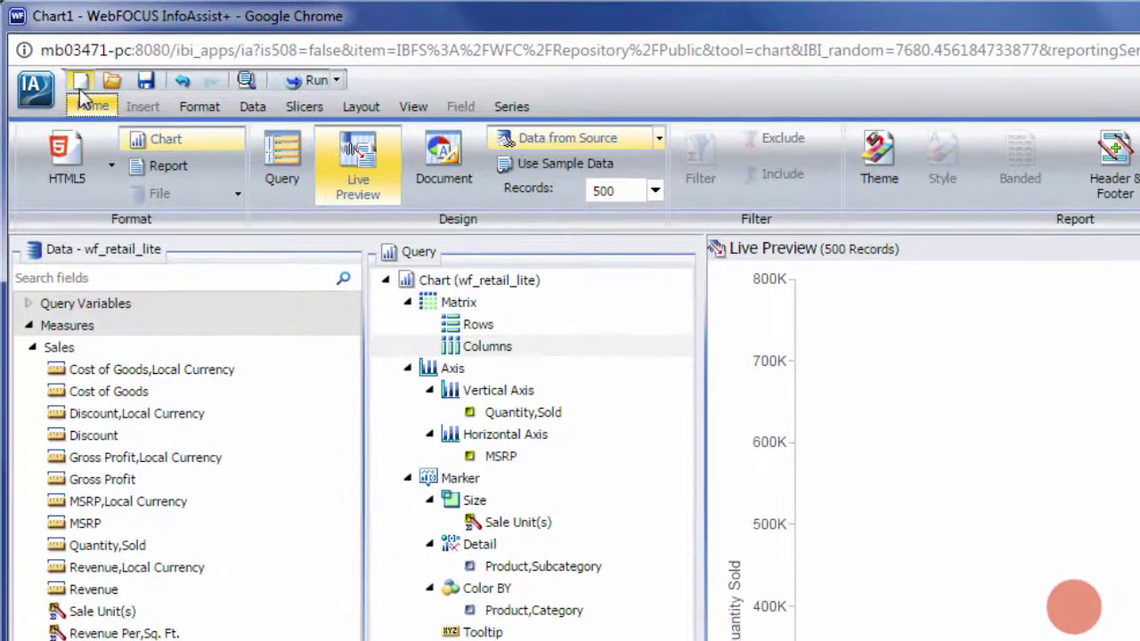
{"action": "left_click", "coordinate": [38, 87]}
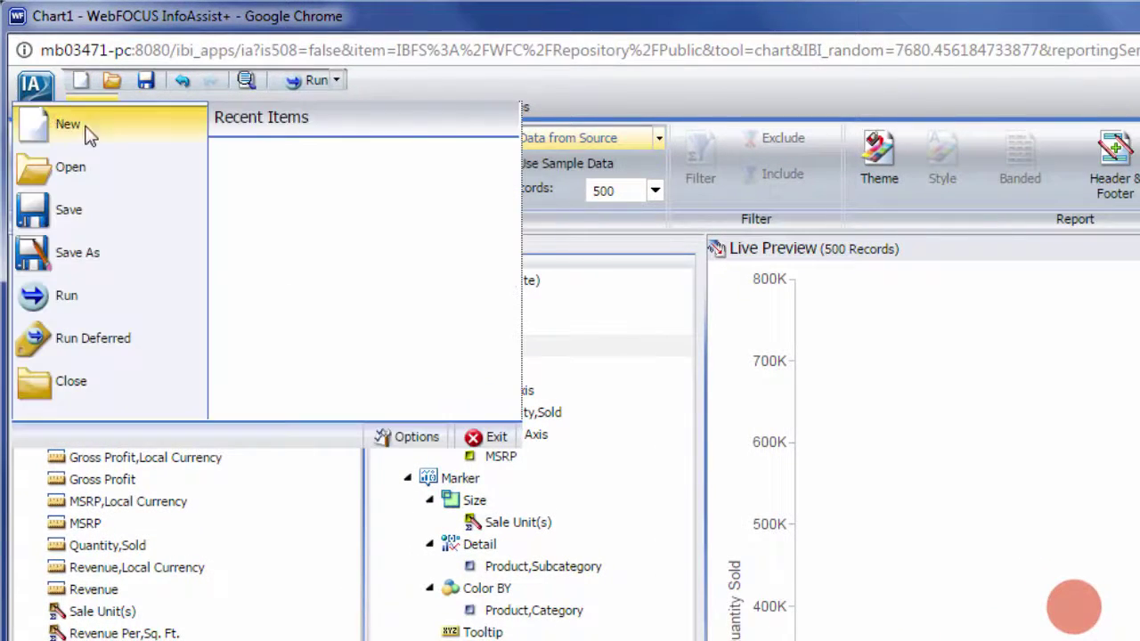
{"action": "left_click", "coordinate": [113, 144]}
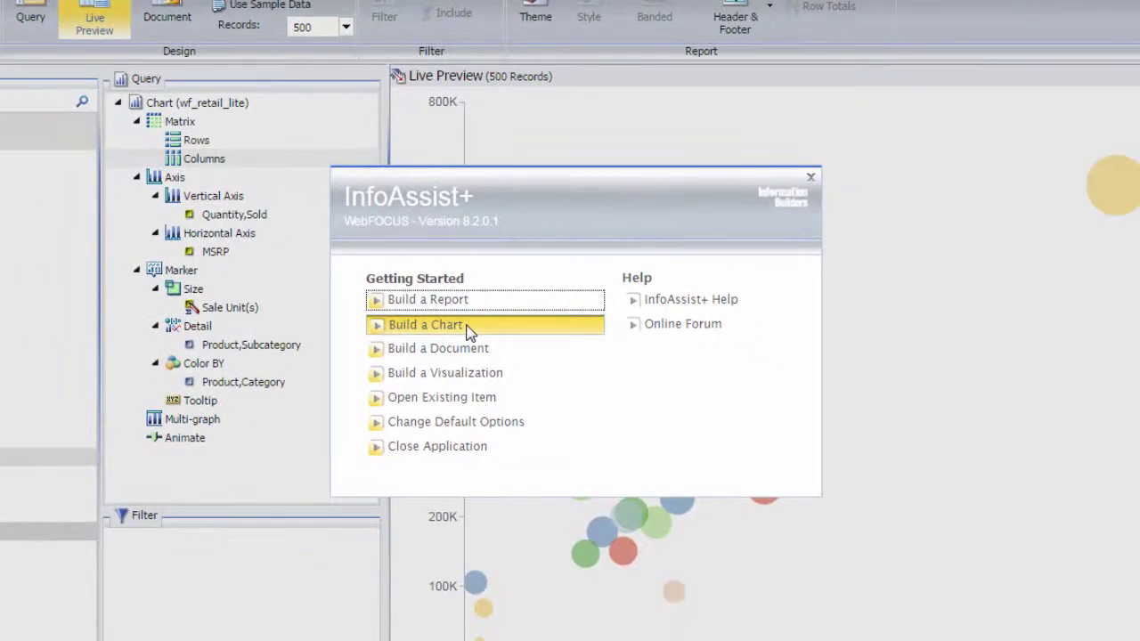
{"action": "left_click", "coordinate": [469, 333]}
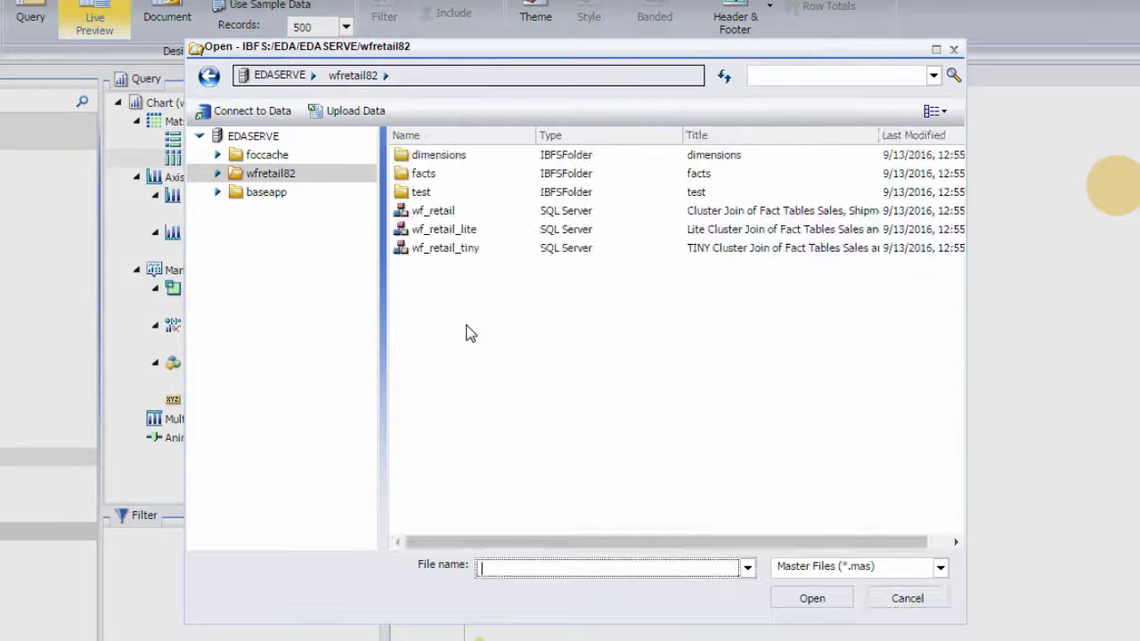
{"action": "left_click", "coordinate": [496, 237]}
{"action": "left_click", "coordinate": [781, 599]}
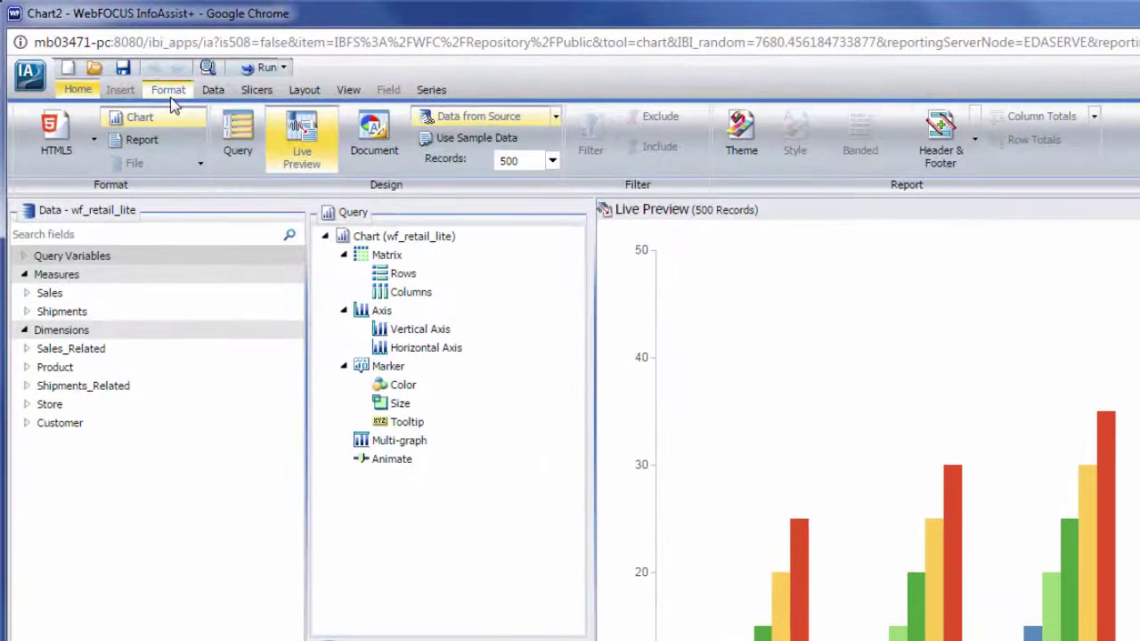
Browse the Pie and Special chart types in the gallery, then cancel, keeping the bar chart
{"action": "left_click", "coordinate": [169, 91]}
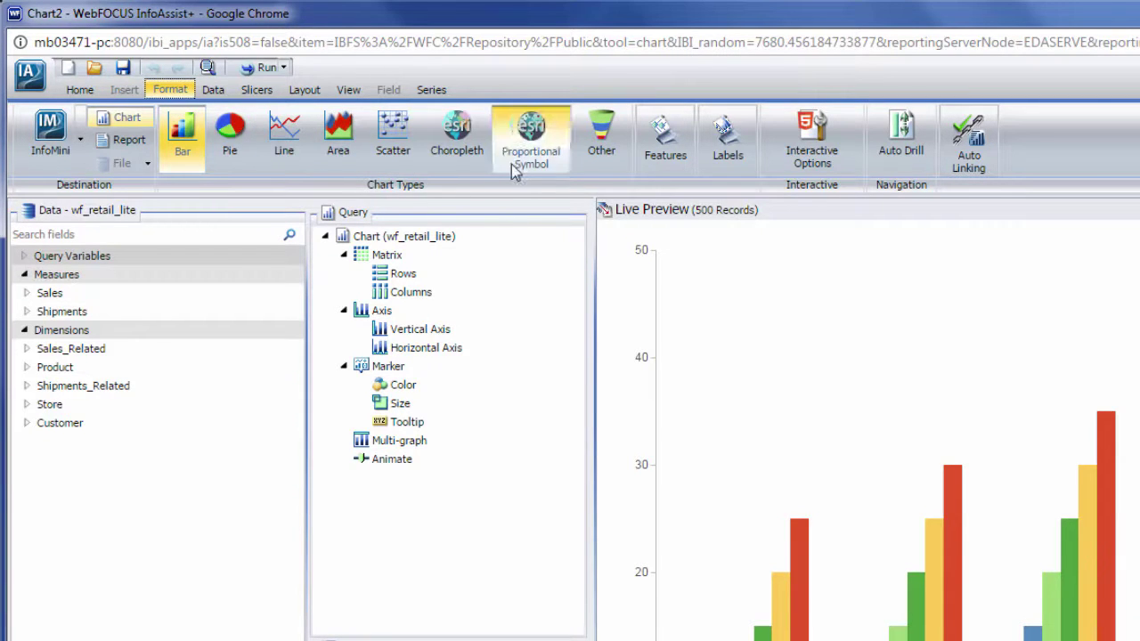
{"action": "left_click", "coordinate": [597, 167]}
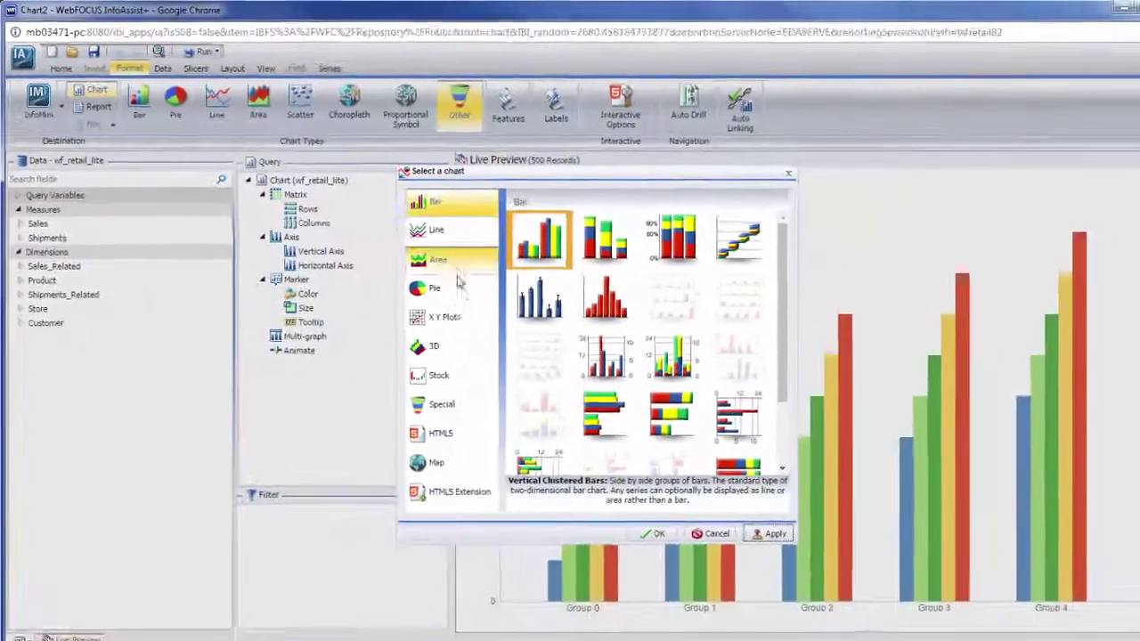
{"action": "left_click", "coordinate": [557, 359]}
{"action": "left_click", "coordinate": [587, 505]}
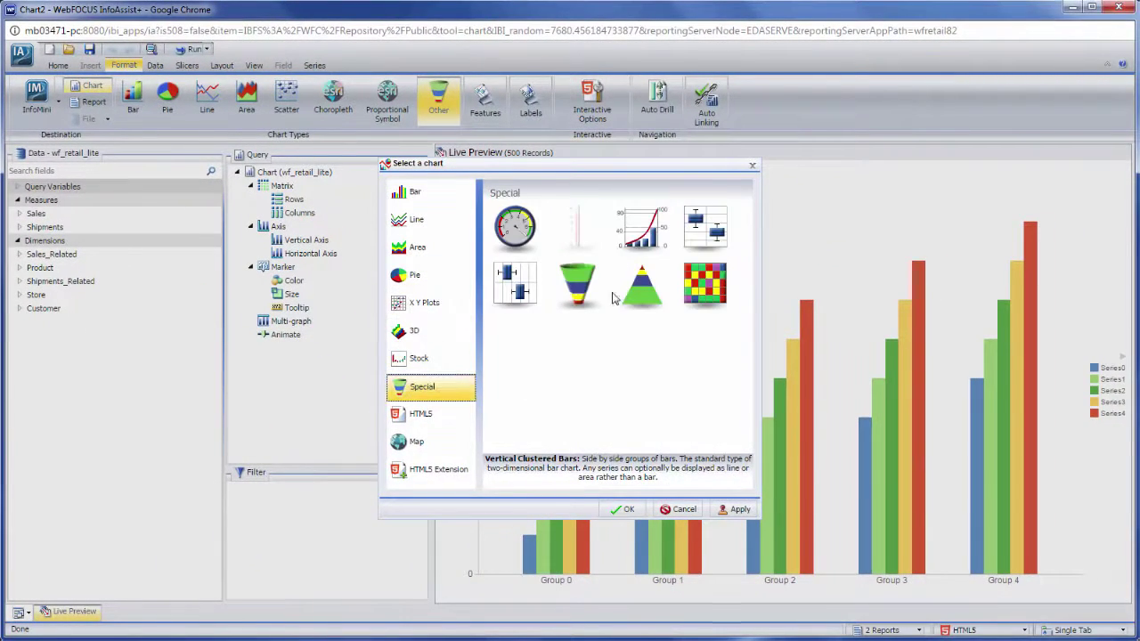
{"action": "left_click", "coordinate": [752, 165]}
Make it a Scatter chart with Quantity,Sold vertically and MSRP on the horizontal axis
{"action": "left_click", "coordinate": [286, 98]}
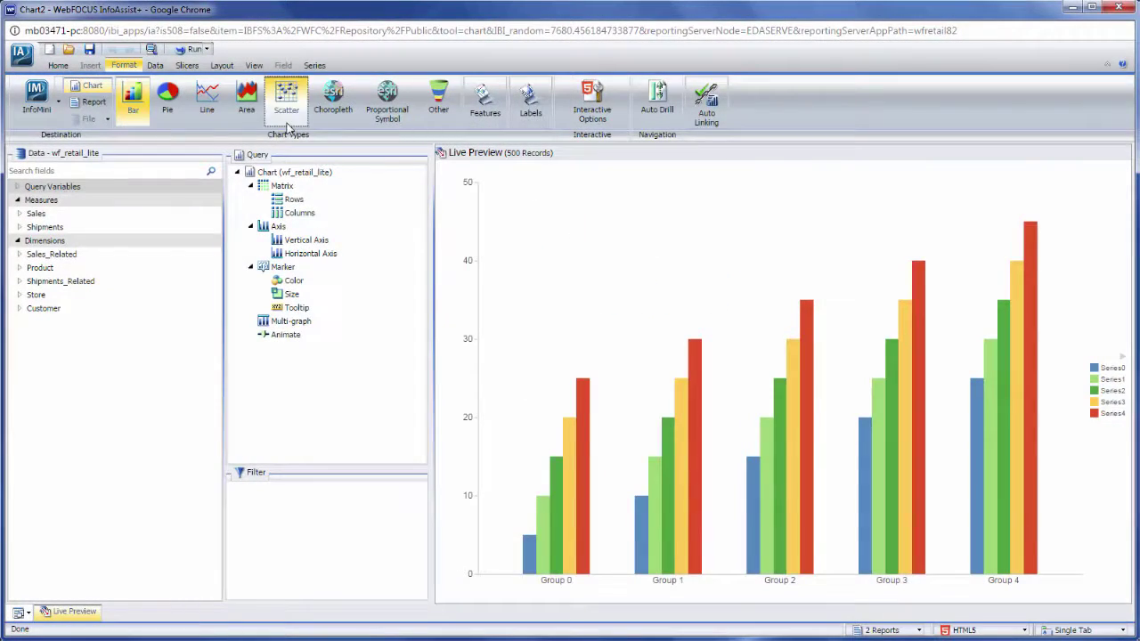
{"action": "left_click", "coordinate": [20, 214]}
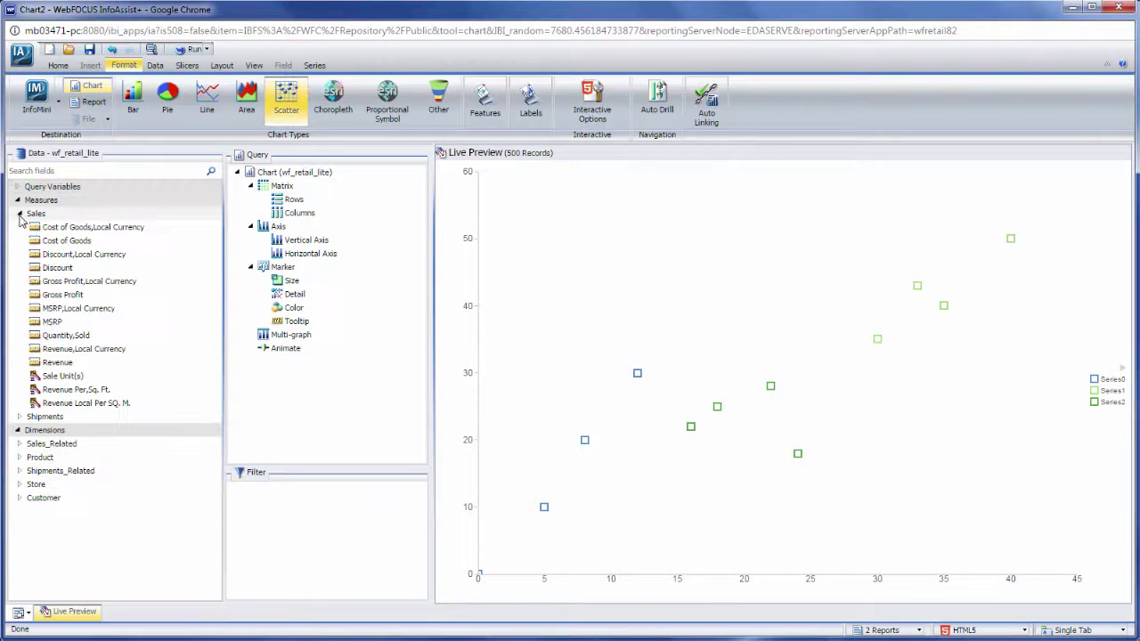
{"action": "double_click", "coordinate": [78, 335]}
{"action": "left_click_drag", "start_coordinate": [77, 326], "coordinate": [352, 273]}
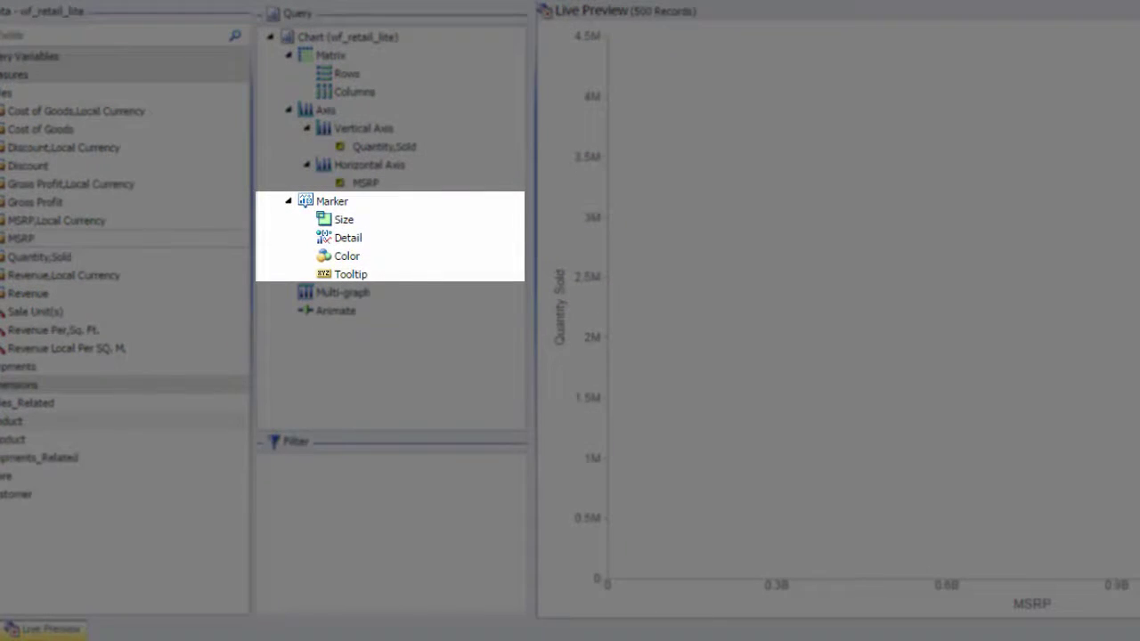
Put Product,Category in Color BY and Product,Subcategory in Detail
{"action": "left_click_drag", "start_coordinate": [103, 459], "coordinate": [316, 291]}
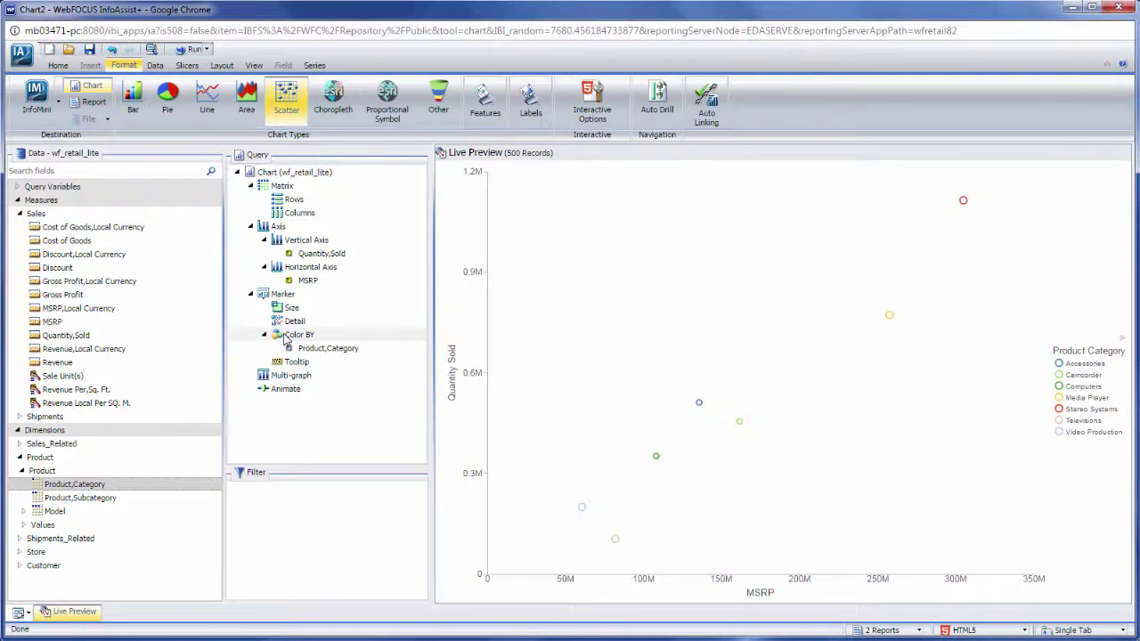
{"action": "left_click_drag", "start_coordinate": [145, 497], "coordinate": [331, 325]}
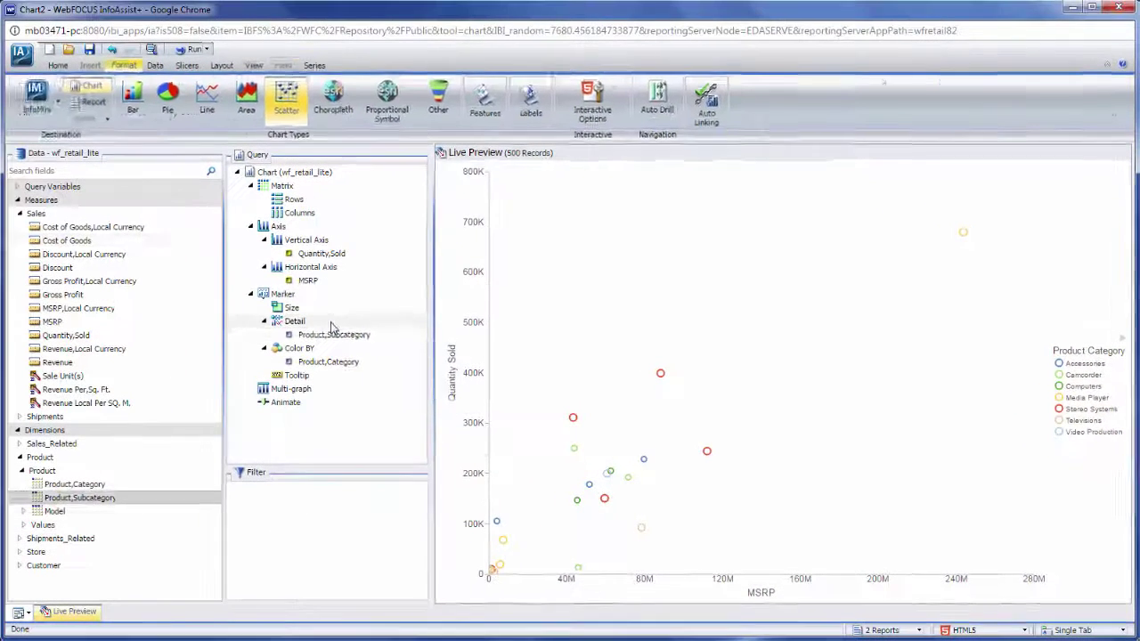
Run the chart, add Cost of Goods to the Tooltip, and run it again
{"action": "left_click", "coordinate": [28, 266]}
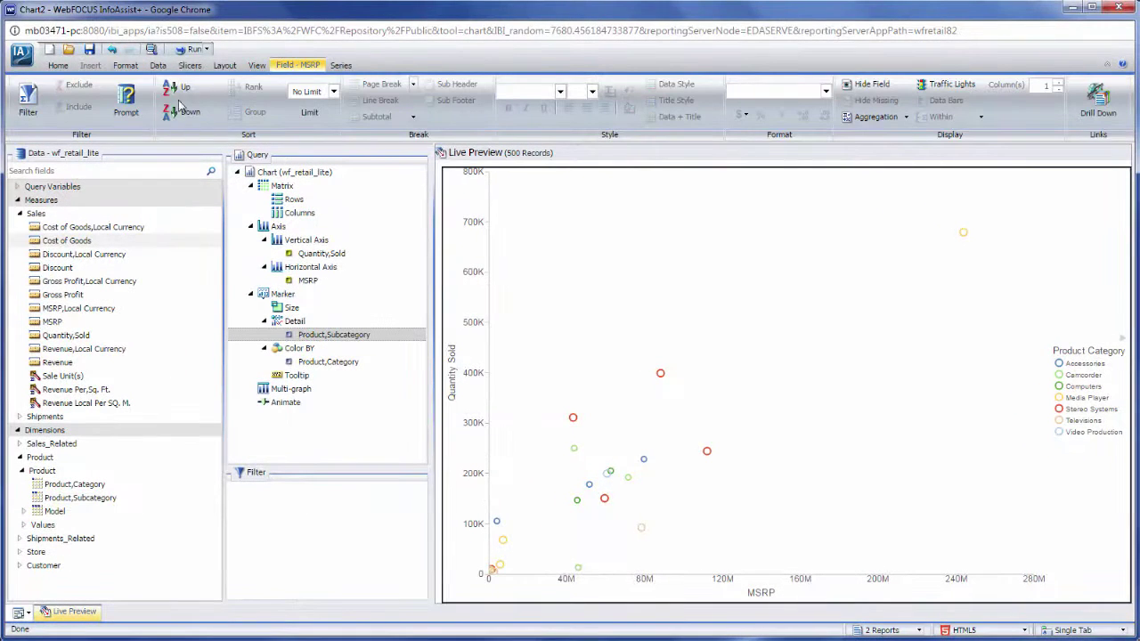
{"action": "left_click", "coordinate": [191, 51]}
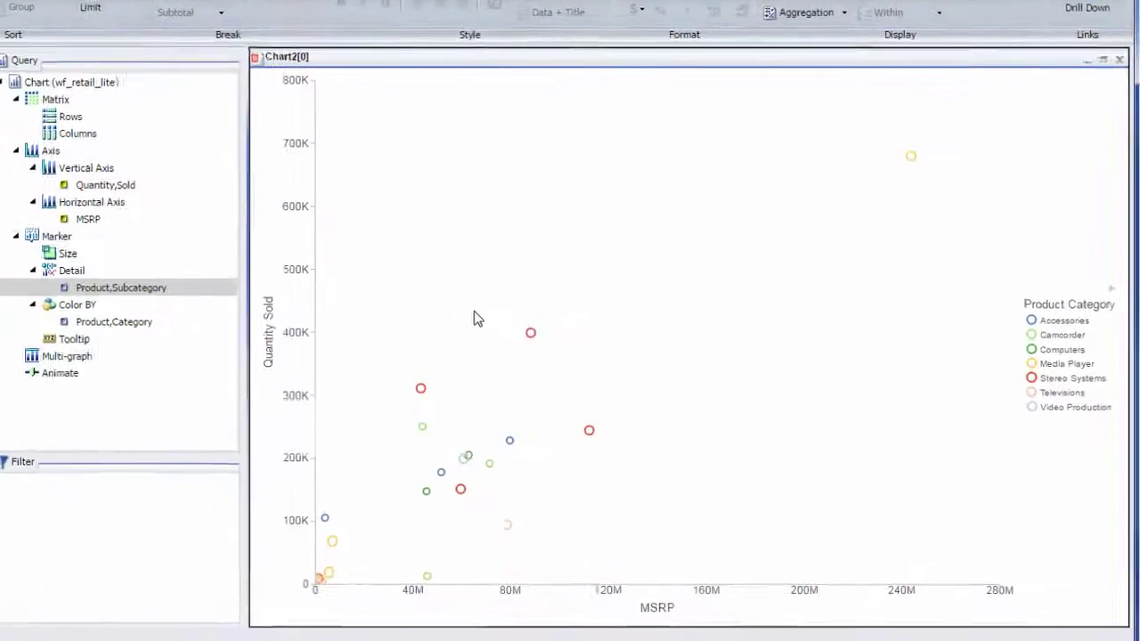
{"action": "mouse_move", "coordinate": [530, 332]}
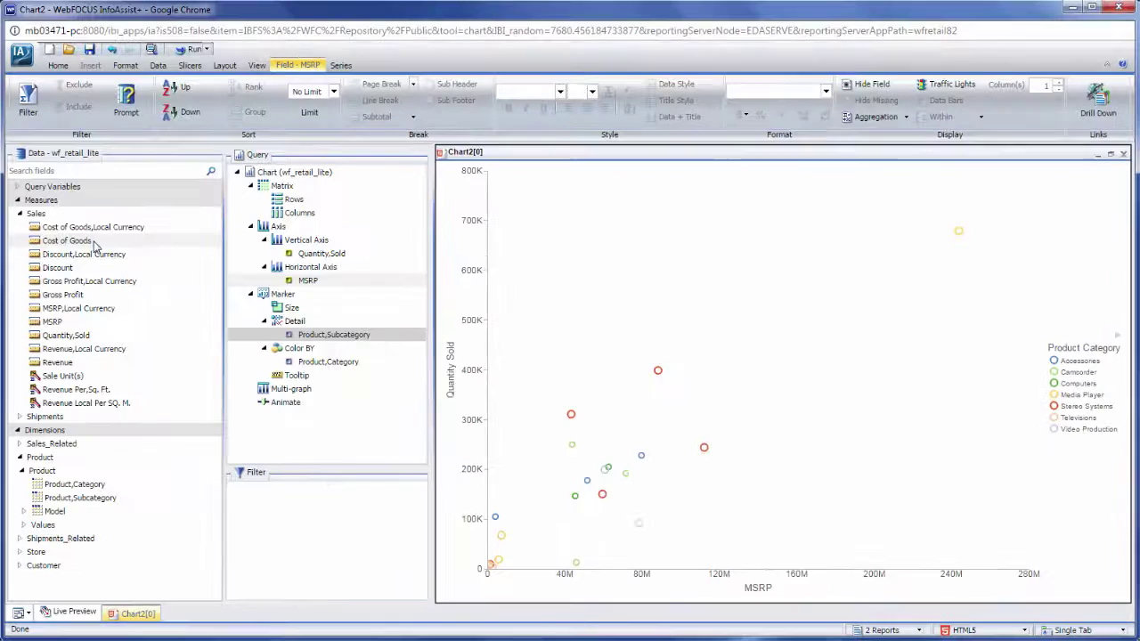
{"action": "left_click_drag", "start_coordinate": [95, 246], "coordinate": [338, 382]}
{"action": "left_click", "coordinate": [192, 50]}
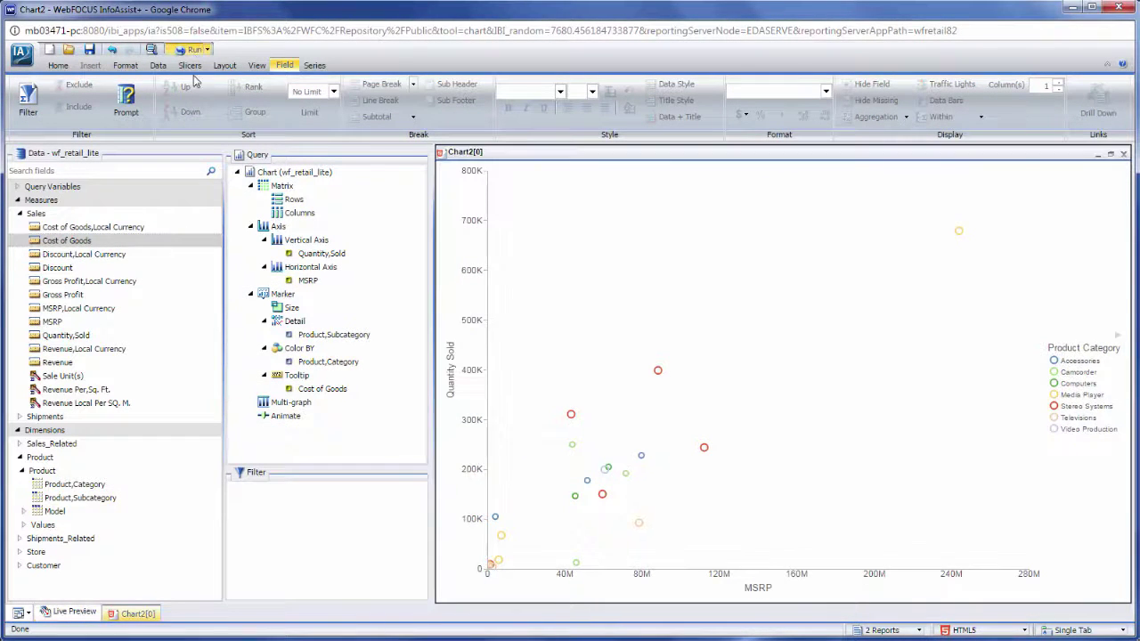
Add a filter Store,Country Equal to United States, picked from the fetched country values
{"action": "mouse_move", "coordinate": [658, 371]}
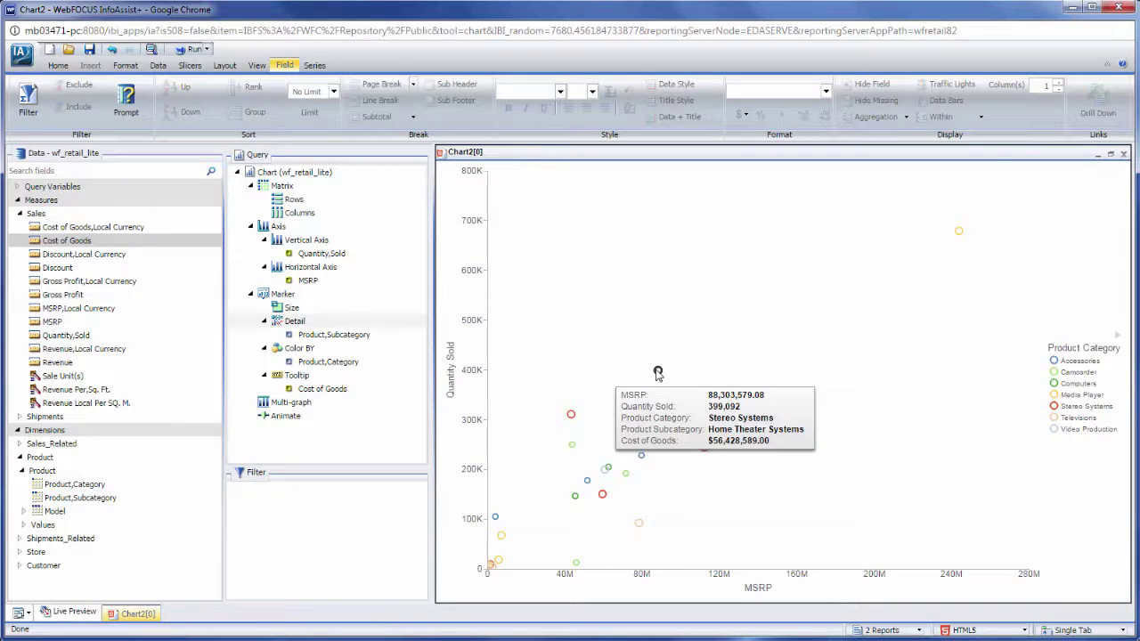
{"action": "double_click", "coordinate": [89, 552]}
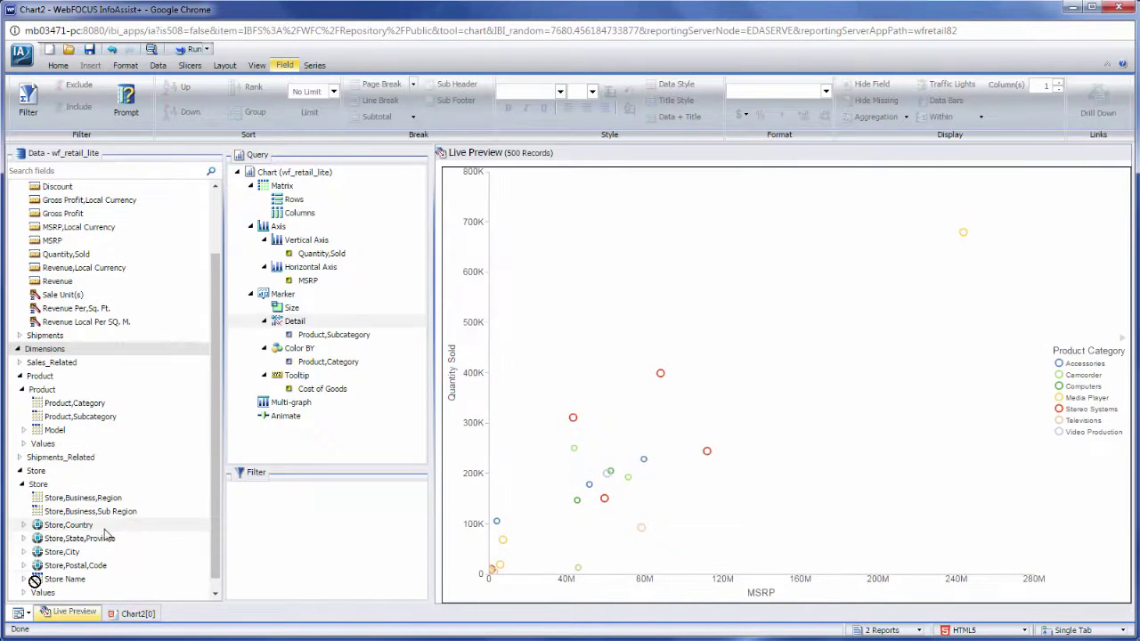
{"action": "left_click_drag", "start_coordinate": [105, 529], "coordinate": [318, 539]}
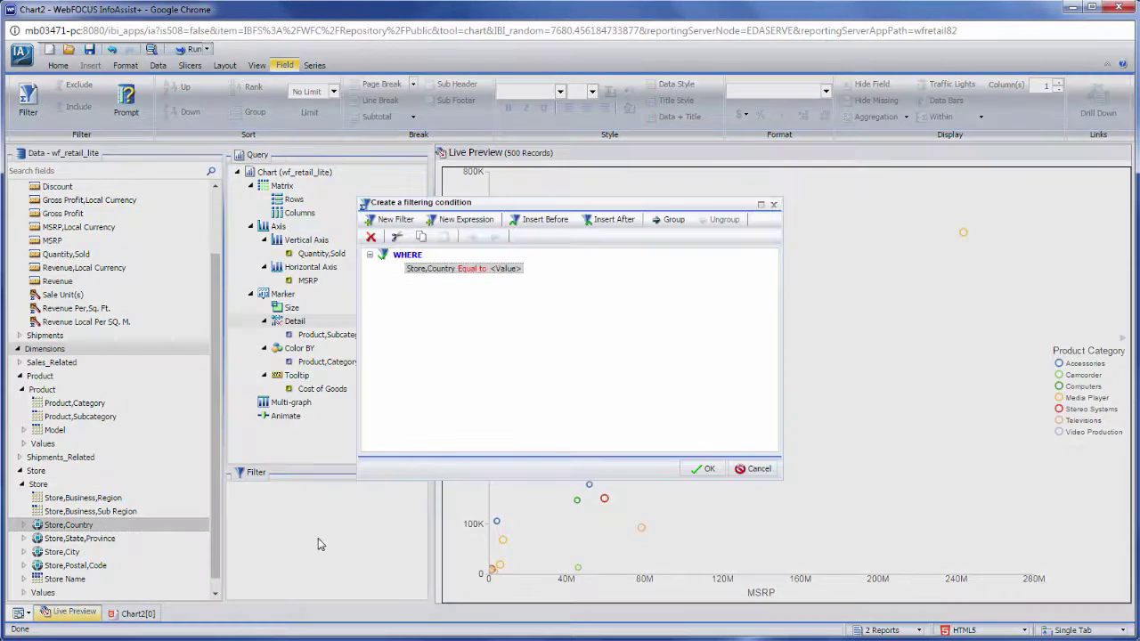
{"action": "left_click", "coordinate": [525, 269]}
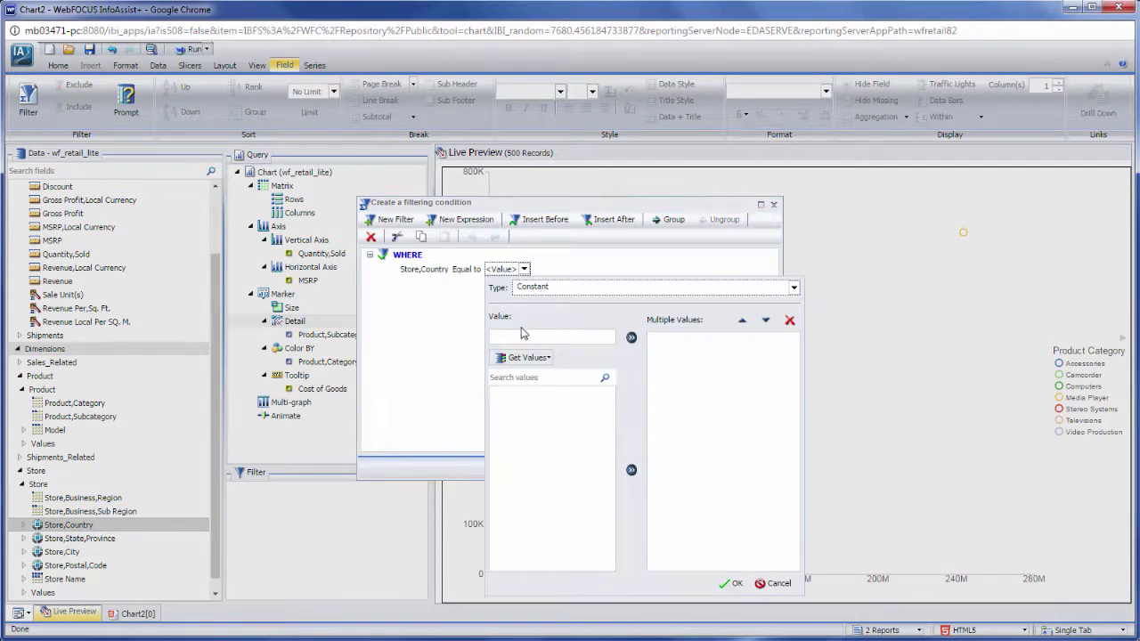
{"action": "left_click", "coordinate": [525, 357]}
{"action": "left_click", "coordinate": [512, 374]}
{"action": "scroll", "coordinate": [615, 526], "scroll_direction": "down", "scroll_amount": 2}
{"action": "scroll", "coordinate": [615, 525], "scroll_direction": "down", "scroll_amount": 3}
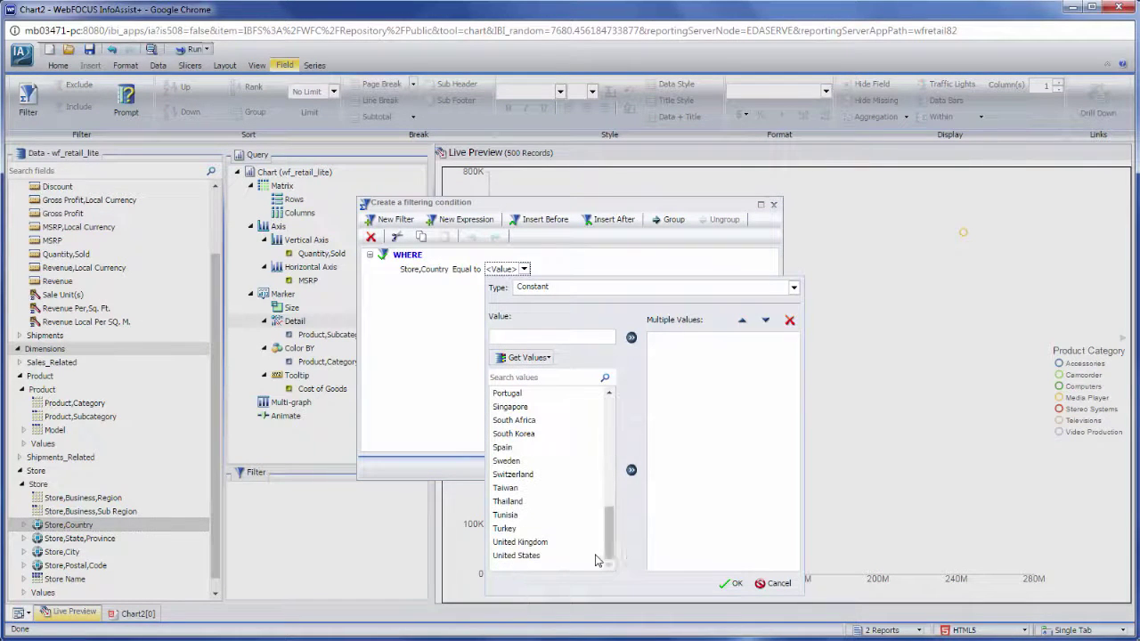
{"action": "double_click", "coordinate": [570, 555]}
{"action": "left_click", "coordinate": [732, 584]}
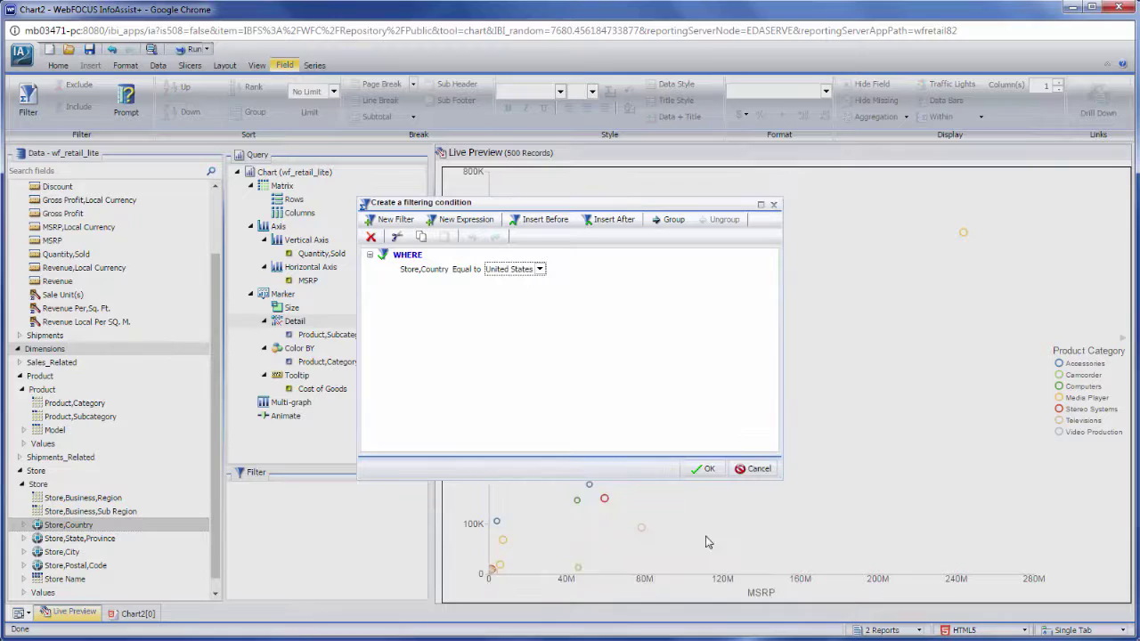
{"action": "left_click", "coordinate": [702, 468]}
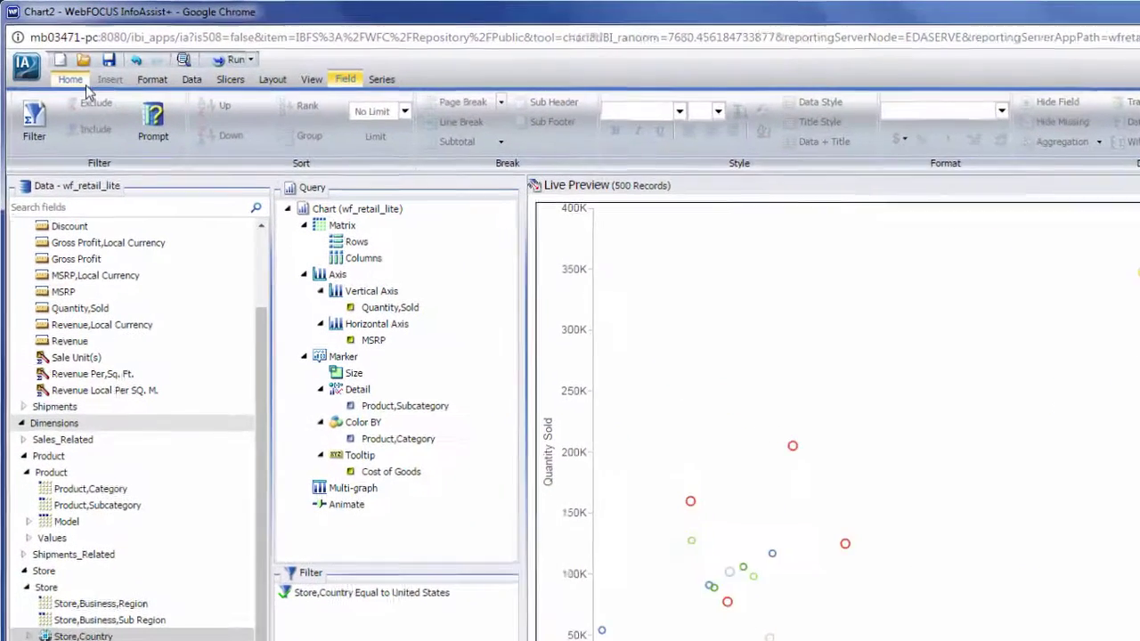
Add the page header 'United States Sales Data', formatted bold and centred
{"action": "left_click", "coordinate": [60, 66]}
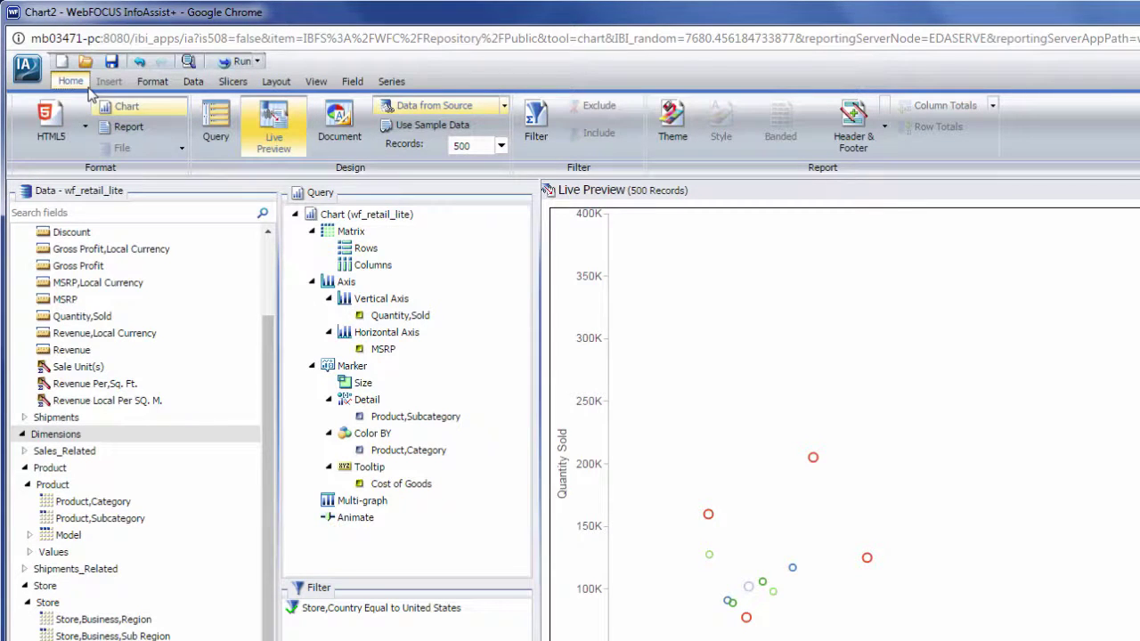
{"action": "left_click", "coordinate": [877, 156]}
{"action": "type", "text": "United States Sales Data"}
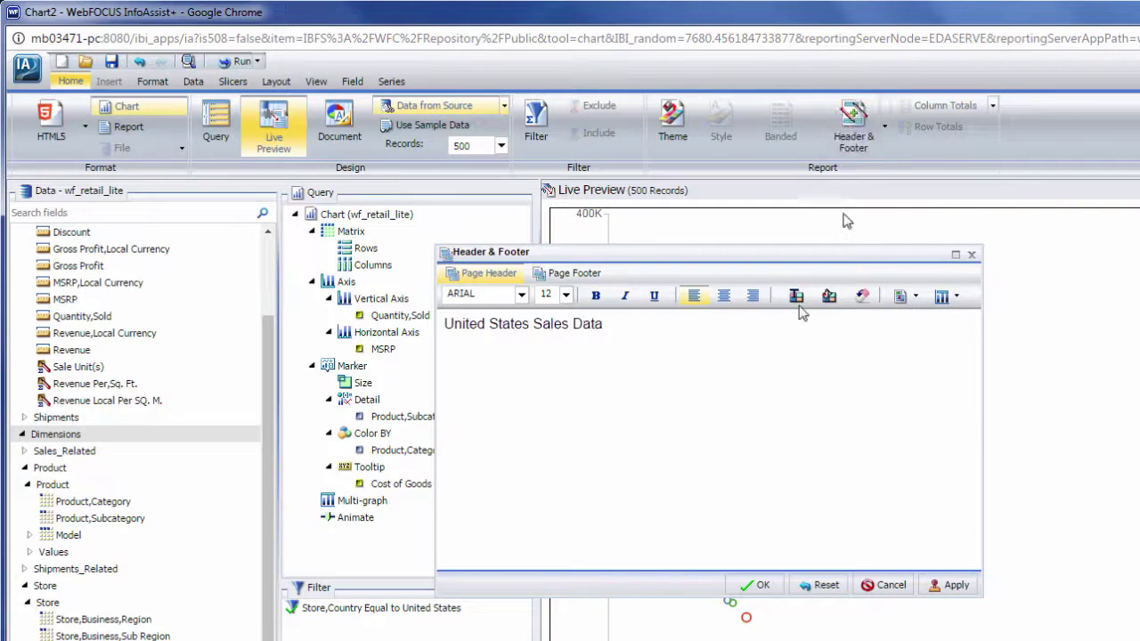
{"action": "triple_click", "coordinate": [733, 330]}
{"action": "left_click", "coordinate": [596, 296]}
{"action": "left_click", "coordinate": [724, 296]}
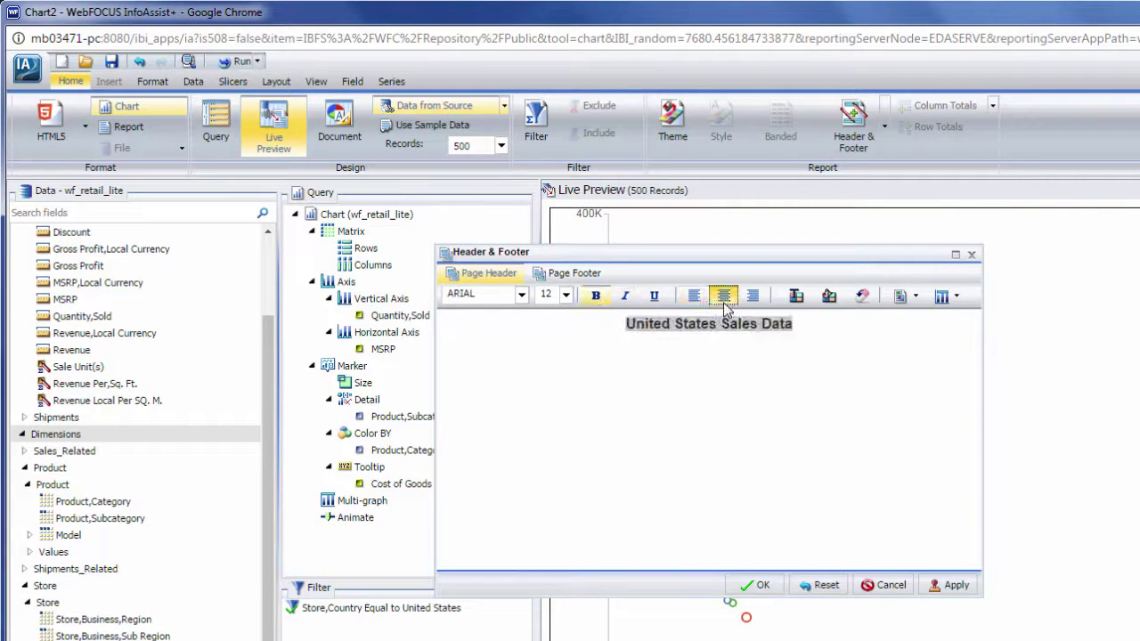
{"action": "left_click", "coordinate": [757, 585]}
{"action": "left_click", "coordinate": [155, 81]}
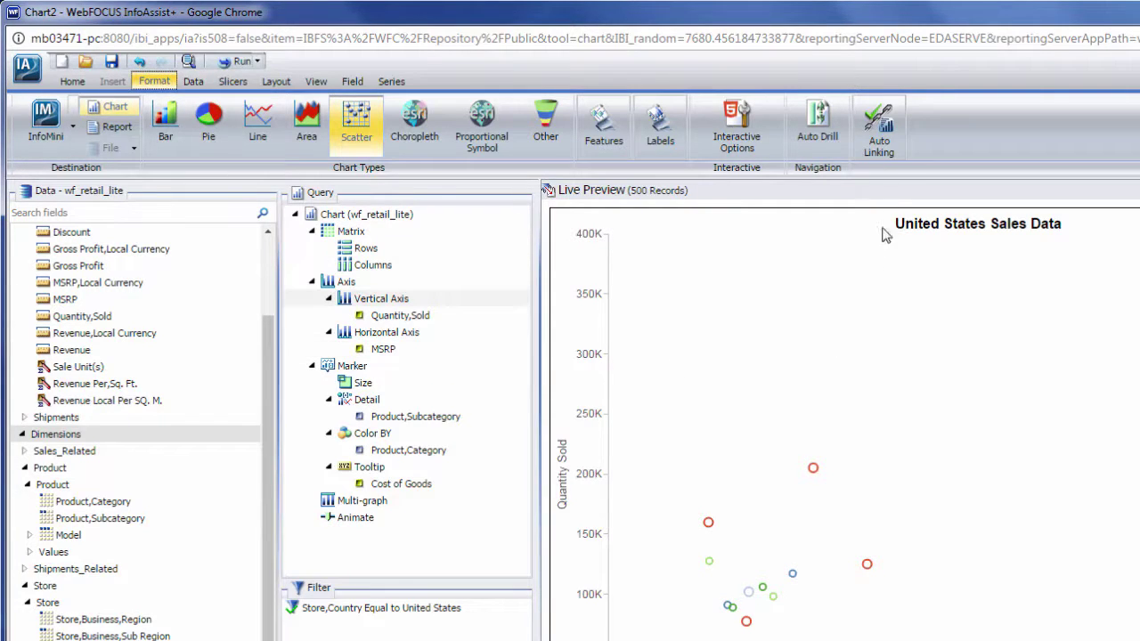
{"action": "left_click", "coordinate": [896, 156]}
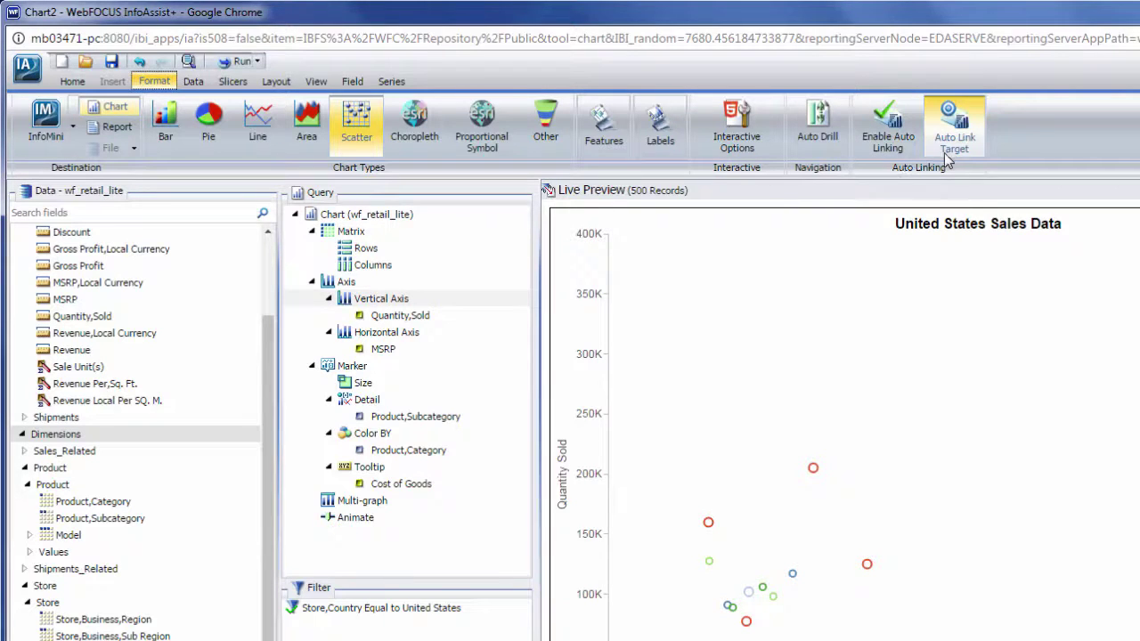
{"action": "left_click", "coordinate": [836, 161]}
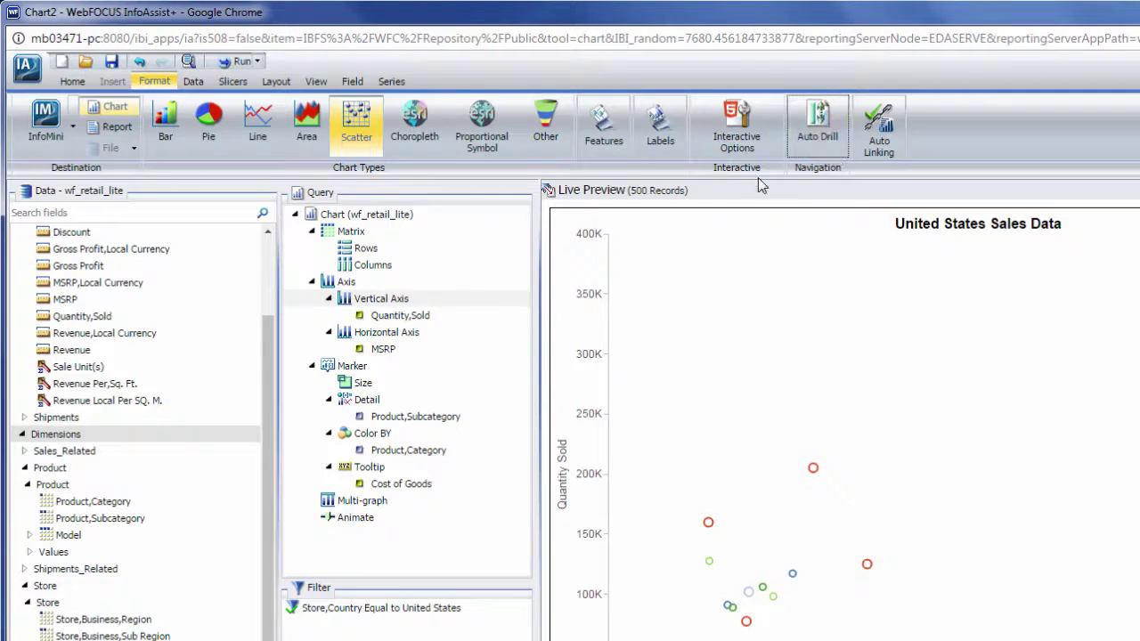
{"action": "left_click", "coordinate": [75, 144]}
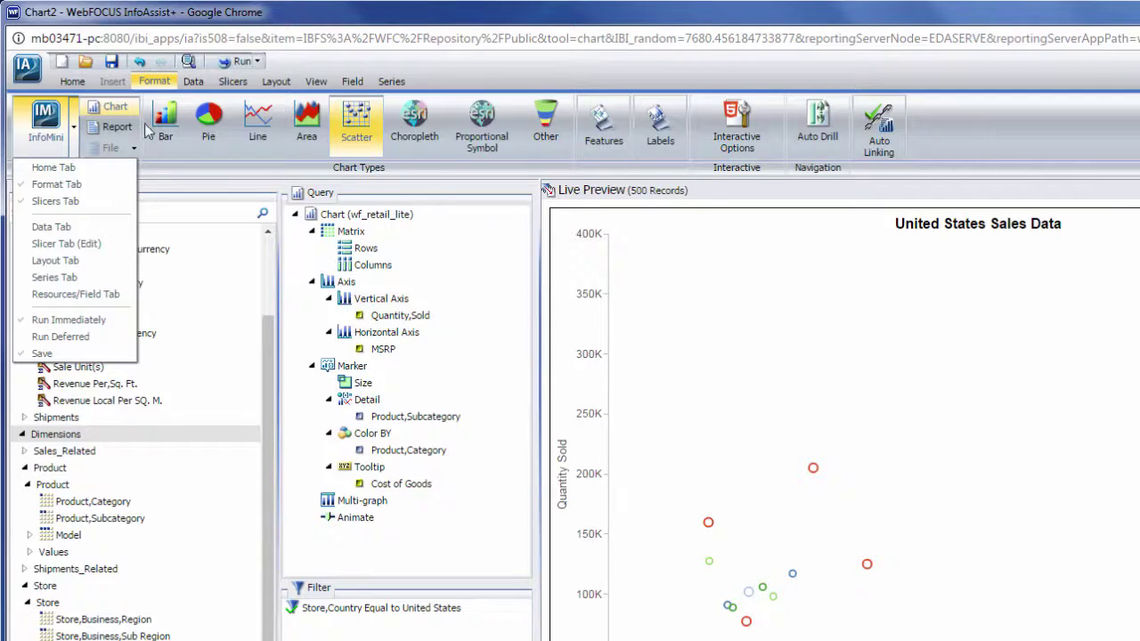
Close the InfoMini options and look through the Data tab's calculation and filter options
{"action": "left_click", "coordinate": [210, 84]}
{"action": "left_click", "coordinate": [194, 81]}
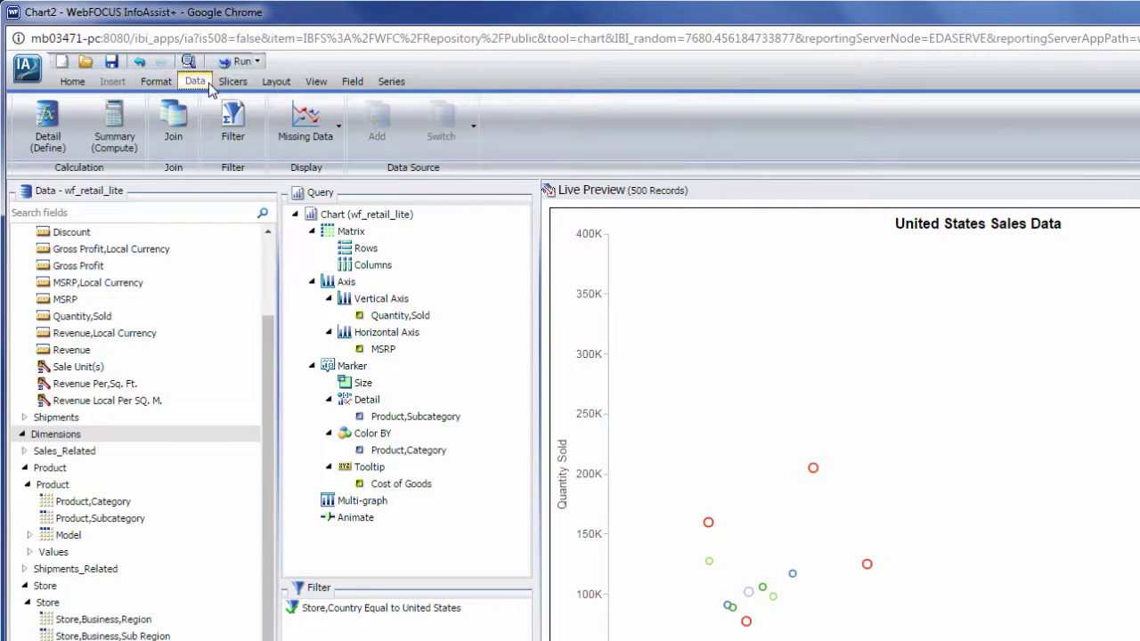
{"action": "left_click", "coordinate": [98, 127]}
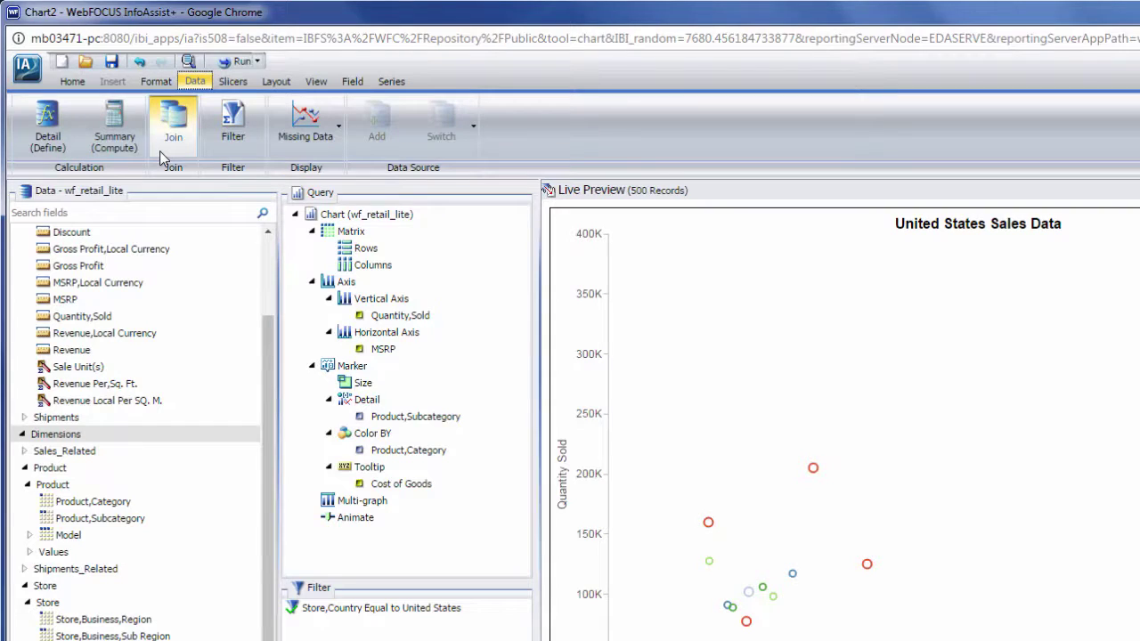
Add Sale,Year from Sales_Related > Transaction Date, Simple as a slicer set to 2014
{"action": "left_click", "coordinate": [244, 86]}
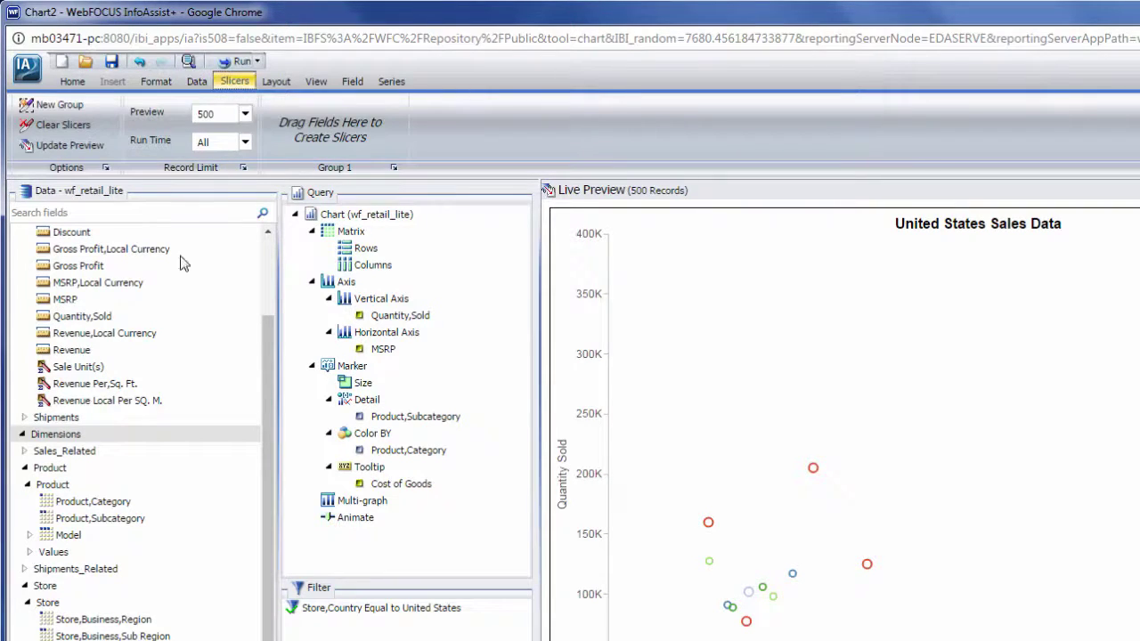
{"action": "left_click", "coordinate": [23, 451]}
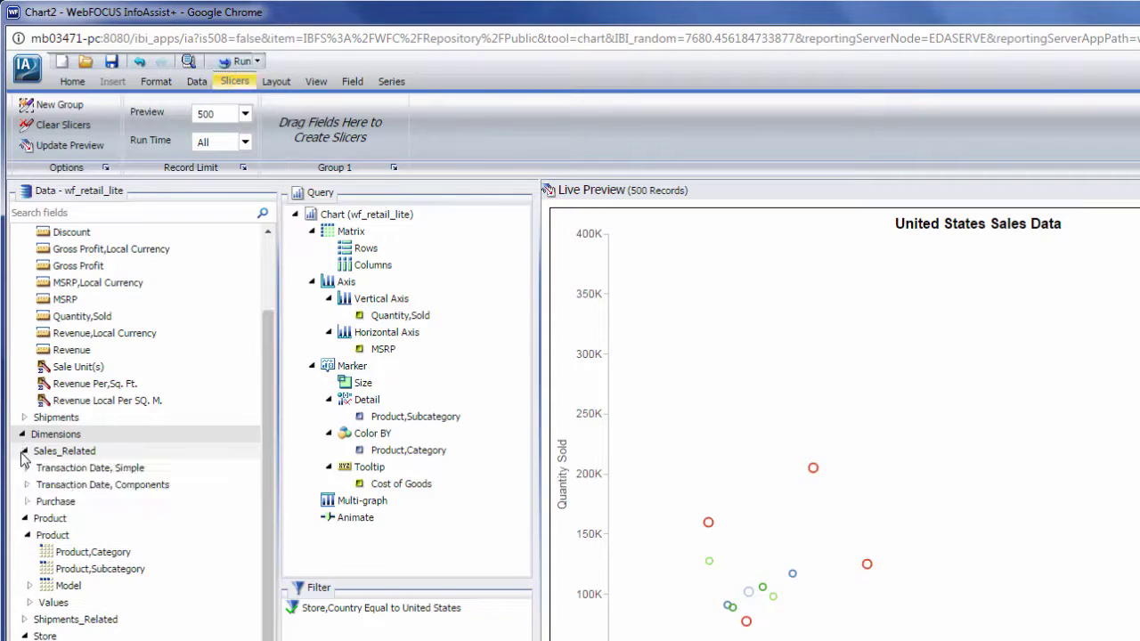
{"action": "left_click", "coordinate": [27, 468]}
{"action": "left_click_drag", "start_coordinate": [51, 489], "coordinate": [326, 143]}
{"action": "left_click", "coordinate": [371, 127]}
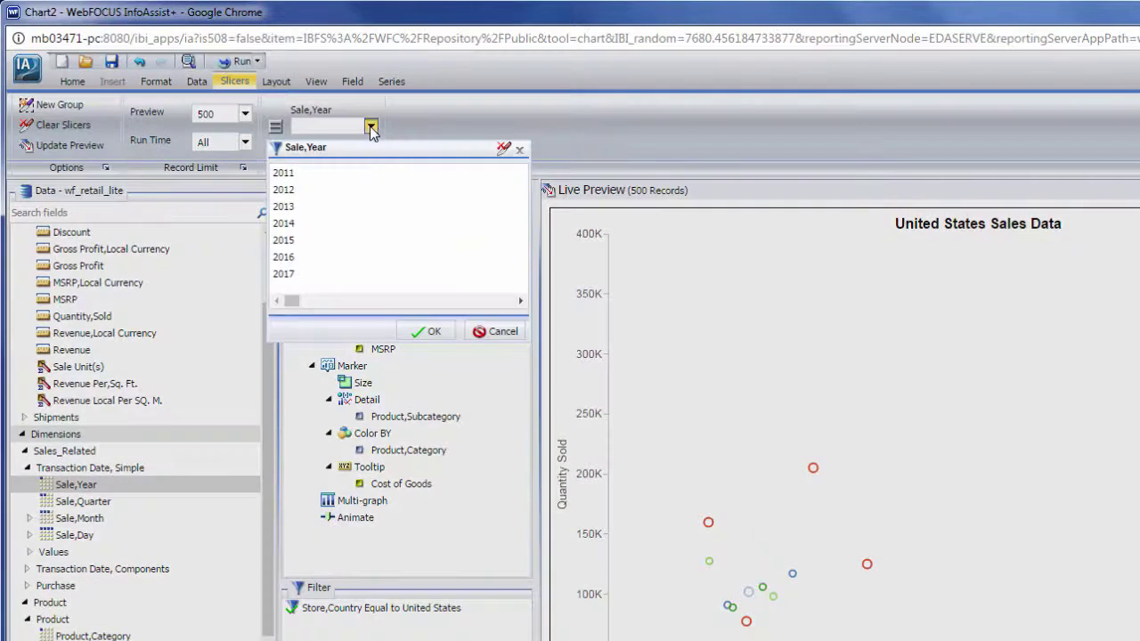
{"action": "left_click", "coordinate": [352, 237]}
{"action": "left_click", "coordinate": [430, 331]}
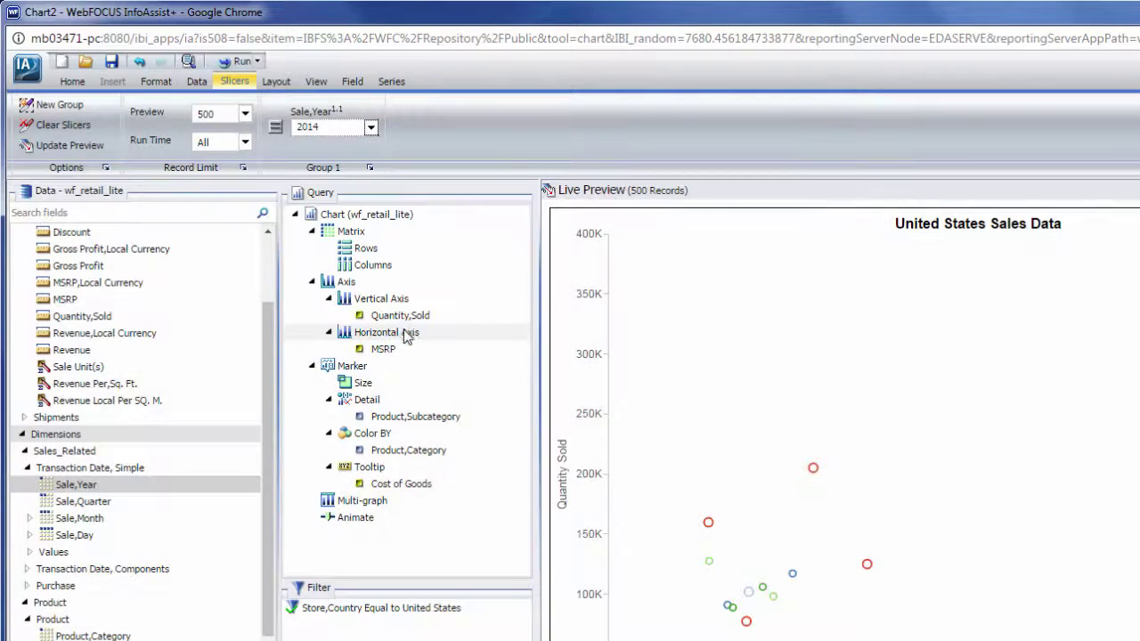
{"action": "left_click", "coordinate": [277, 82]}
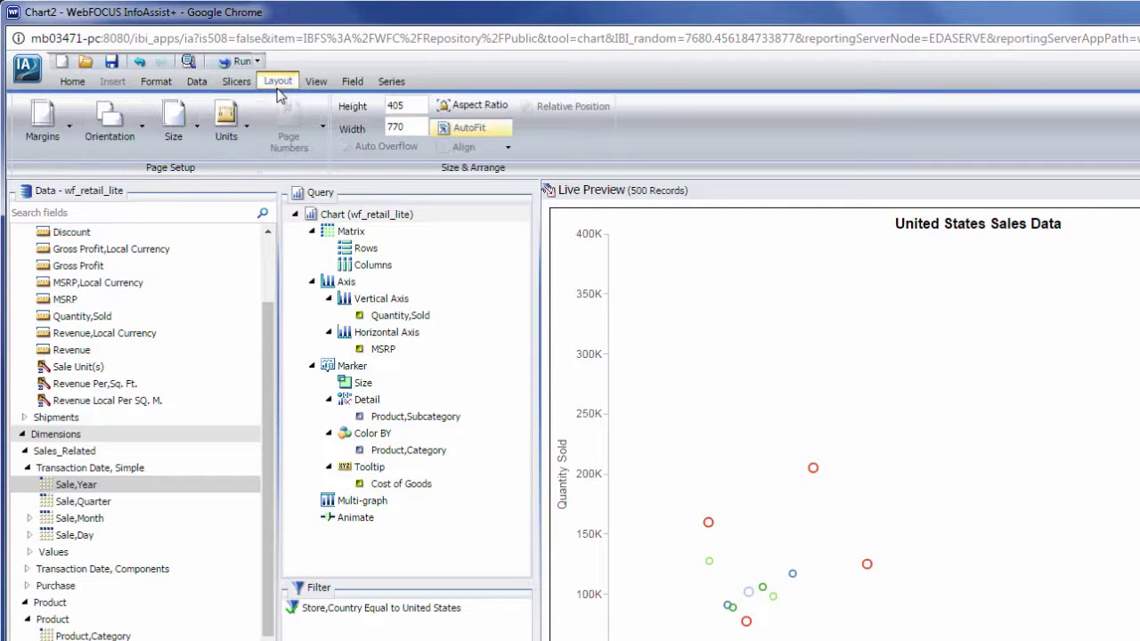
{"action": "left_click", "coordinate": [327, 93]}
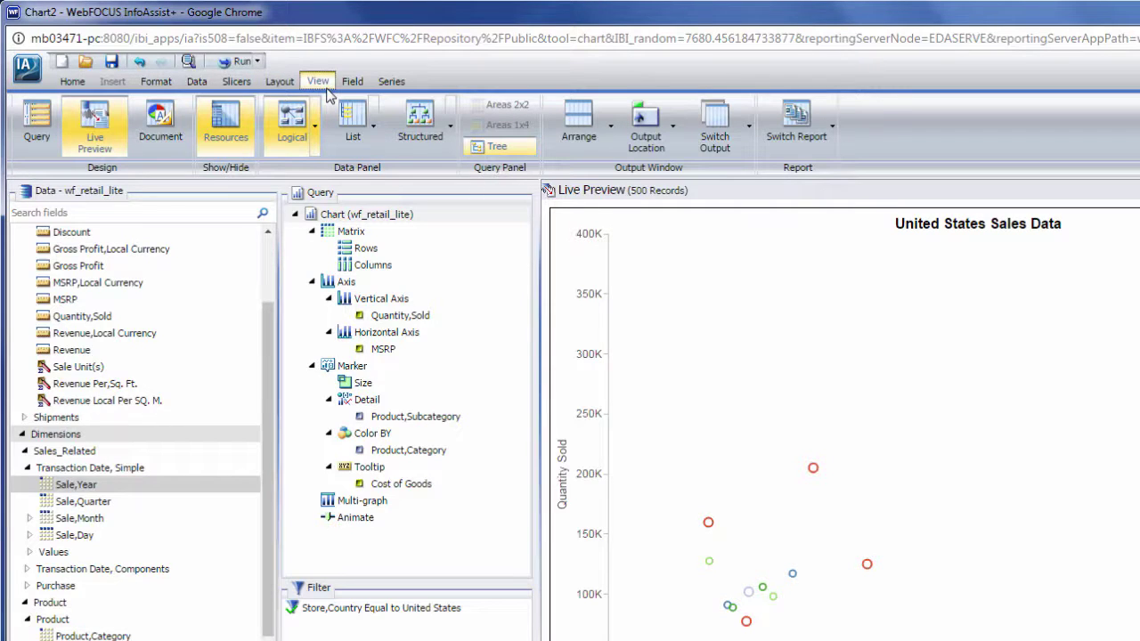
Set the Fill Color of Series 1 - Camcorder to a light purple in its Style settings
{"action": "left_click", "coordinate": [383, 92]}
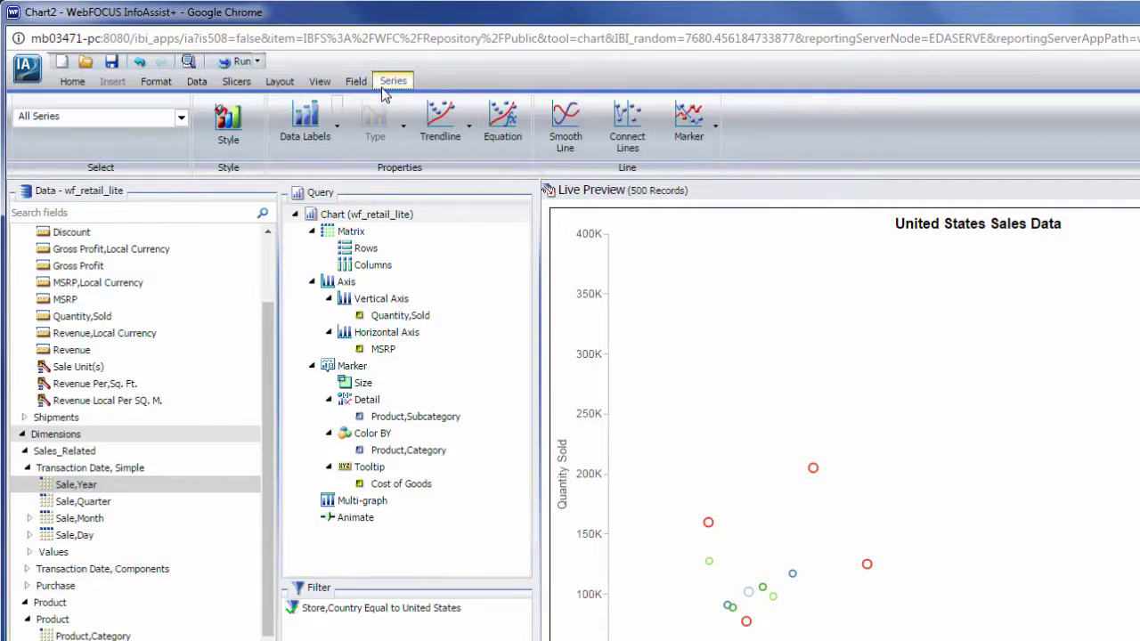
{"action": "left_click", "coordinate": [181, 117]}
{"action": "left_click", "coordinate": [161, 160]}
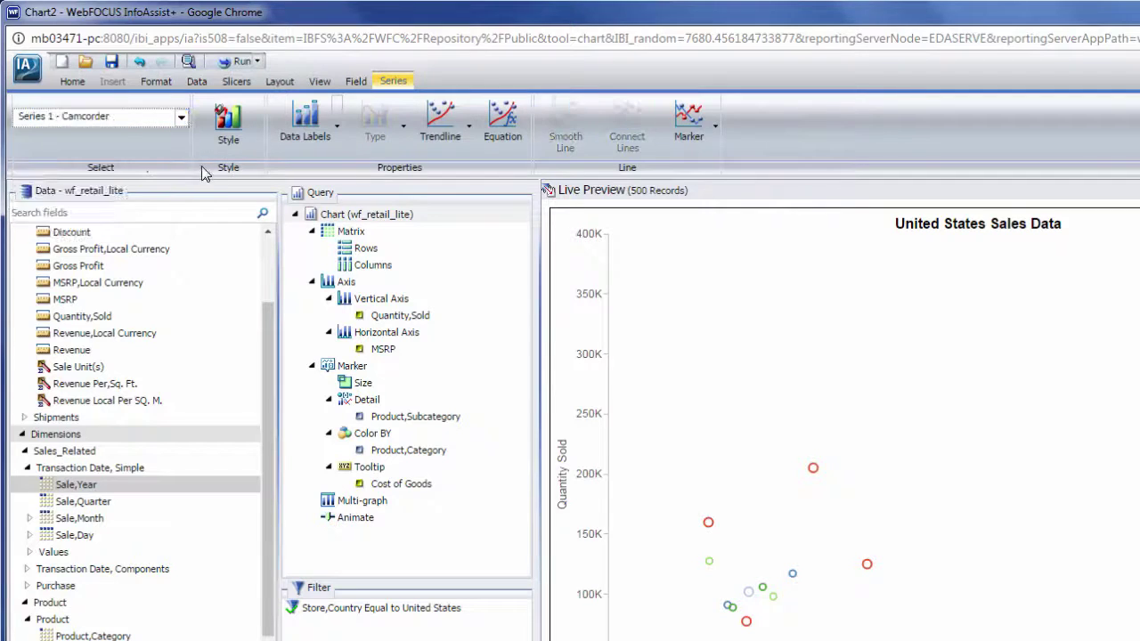
{"action": "left_click", "coordinate": [228, 123]}
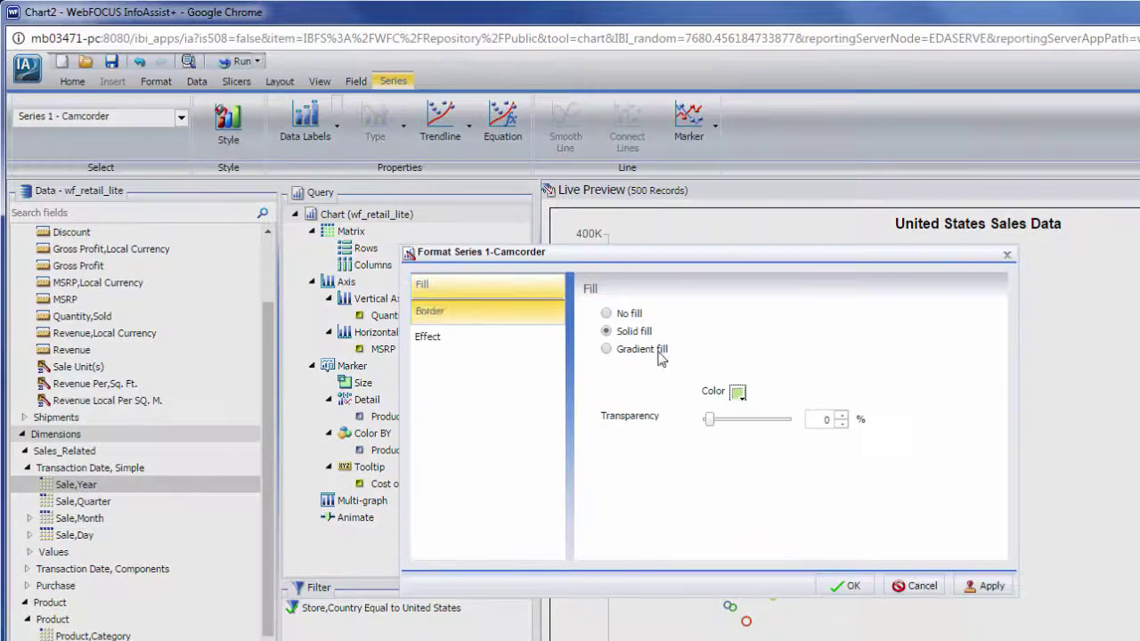
{"action": "left_click", "coordinate": [737, 393]}
{"action": "left_click", "coordinate": [831, 408]}
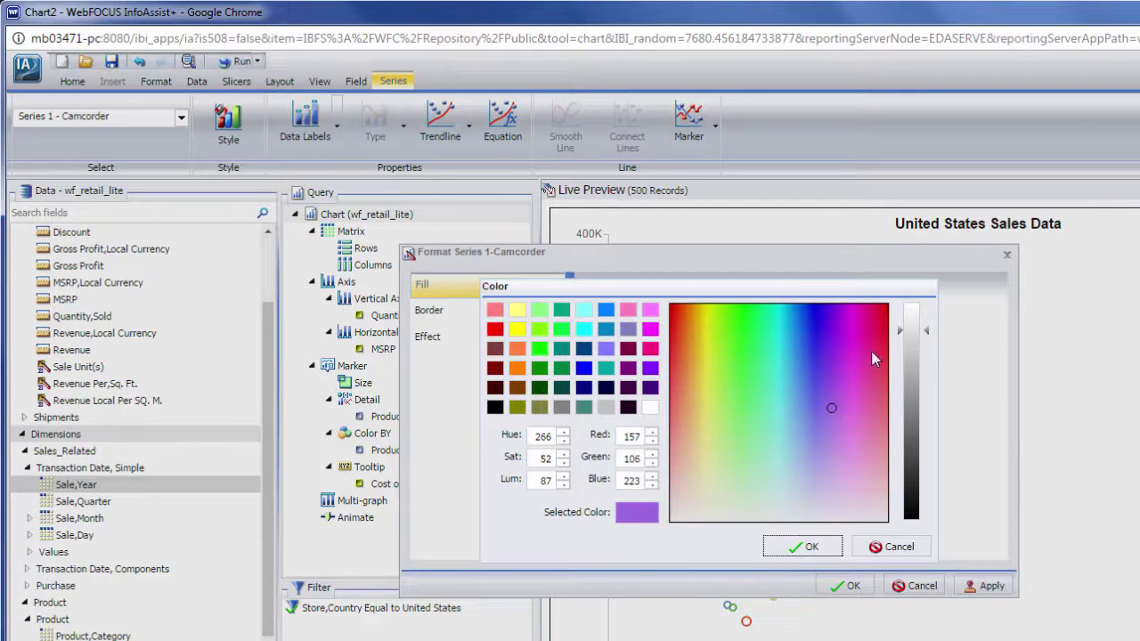
{"action": "left_click", "coordinate": [910, 310]}
{"action": "left_click", "coordinate": [802, 547]}
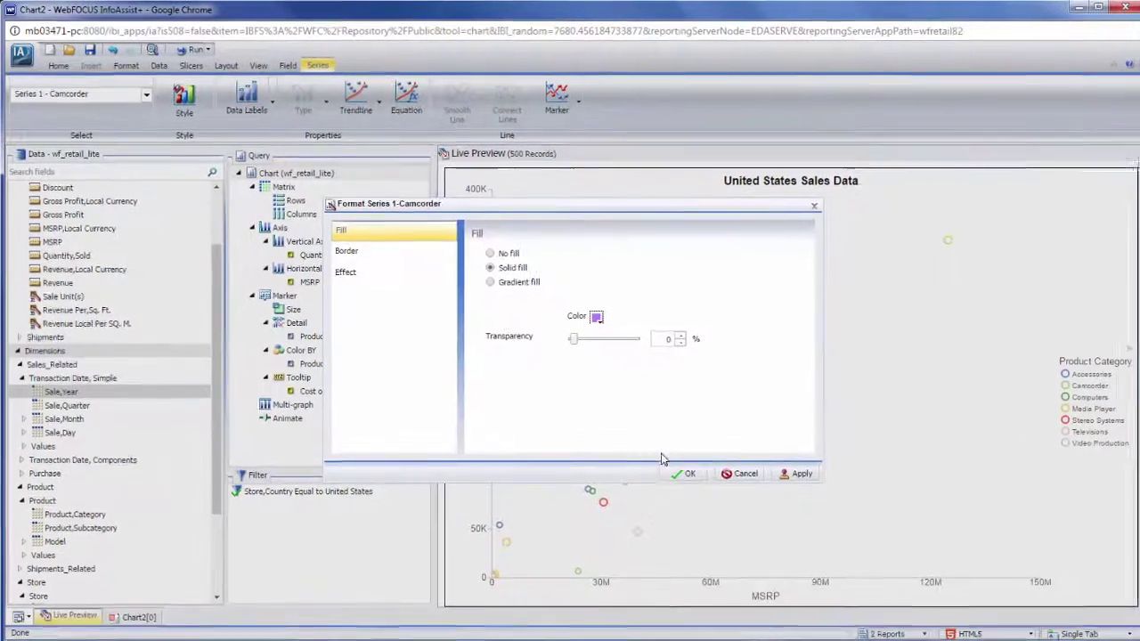
{"action": "left_click", "coordinate": [677, 472]}
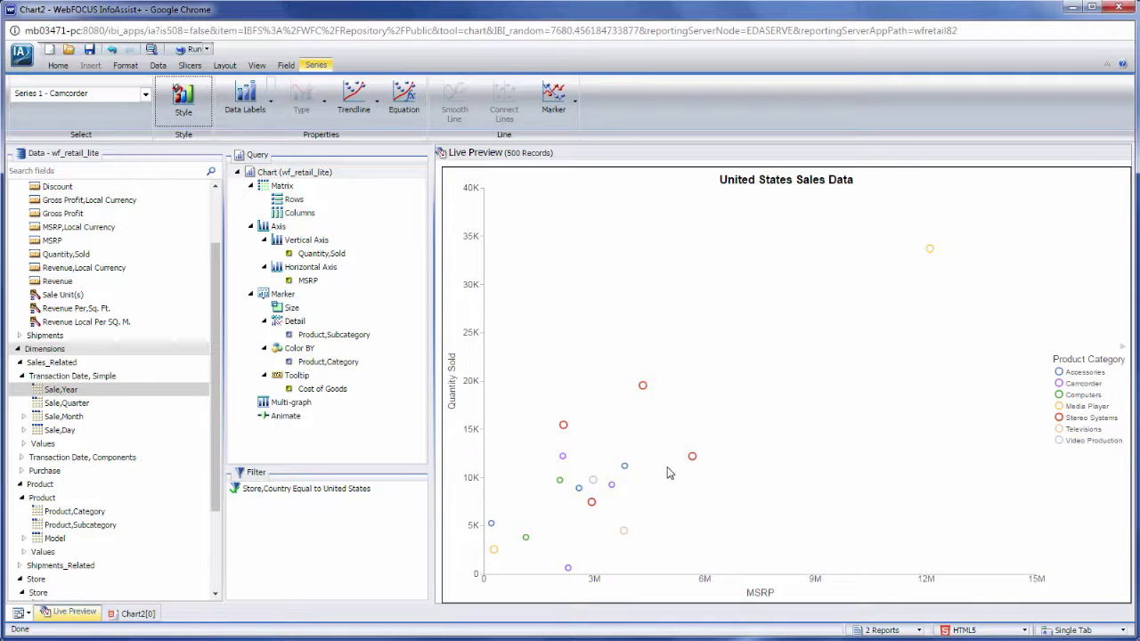
{"action": "left_click", "coordinate": [360, 367]}
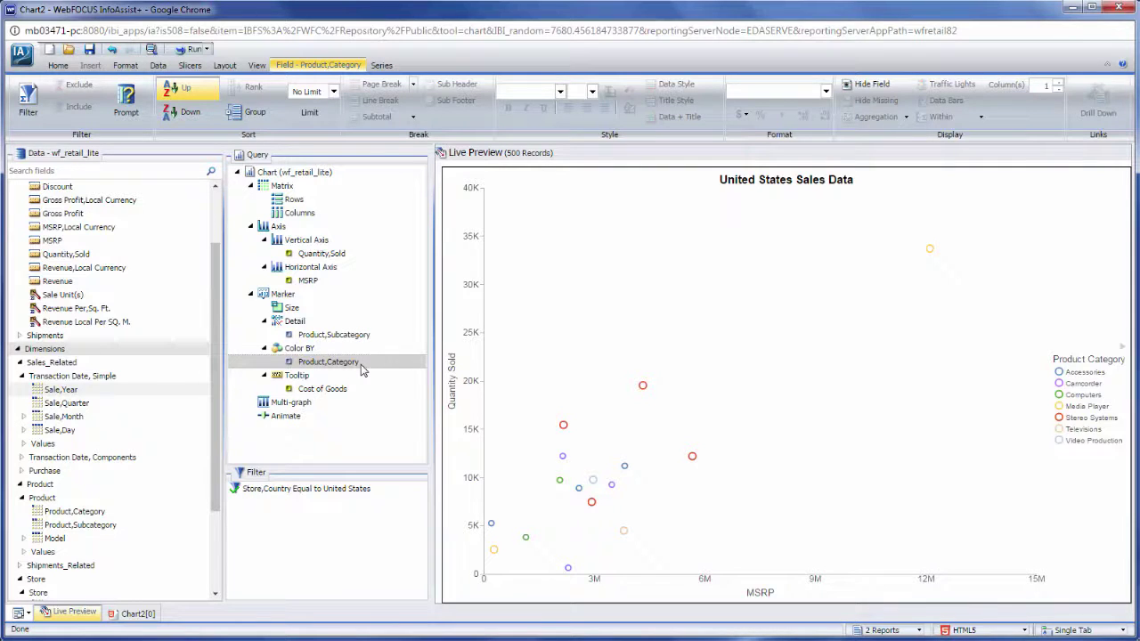
Save the chart with the title Scatter_Chart_01
{"action": "left_click", "coordinate": [21, 54]}
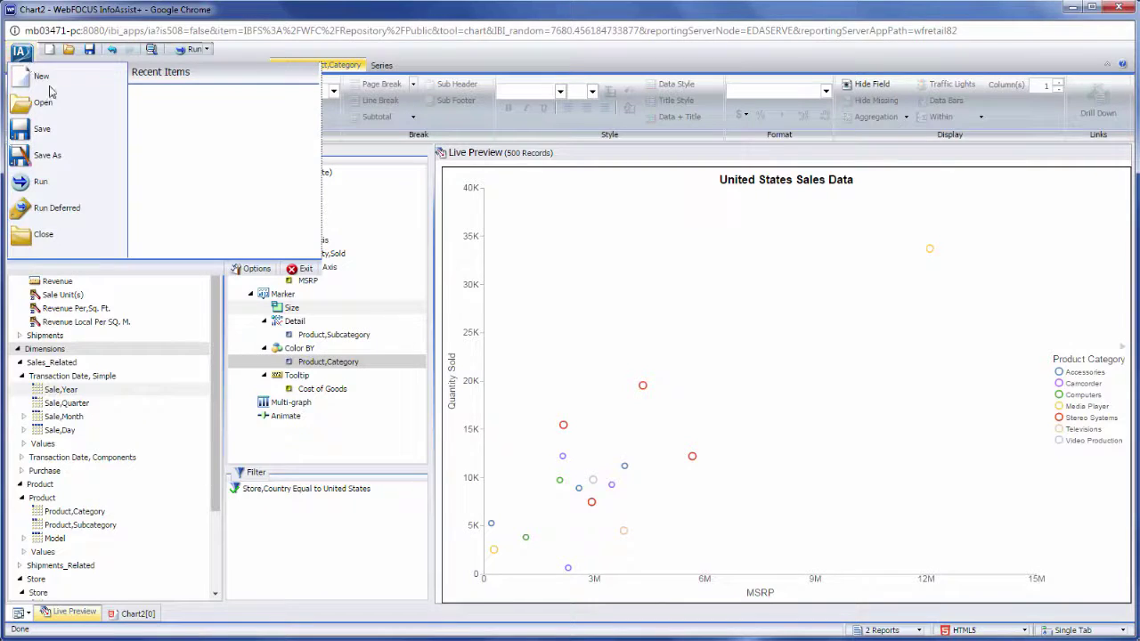
{"action": "left_click", "coordinate": [88, 51]}
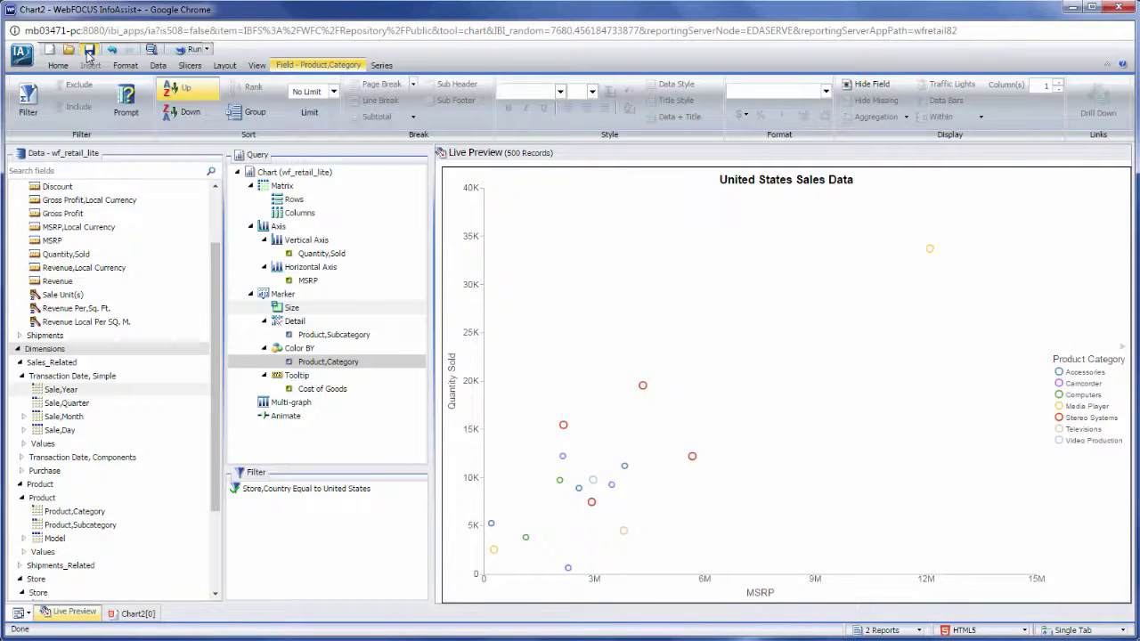
{"action": "left_click", "coordinate": [89, 52]}
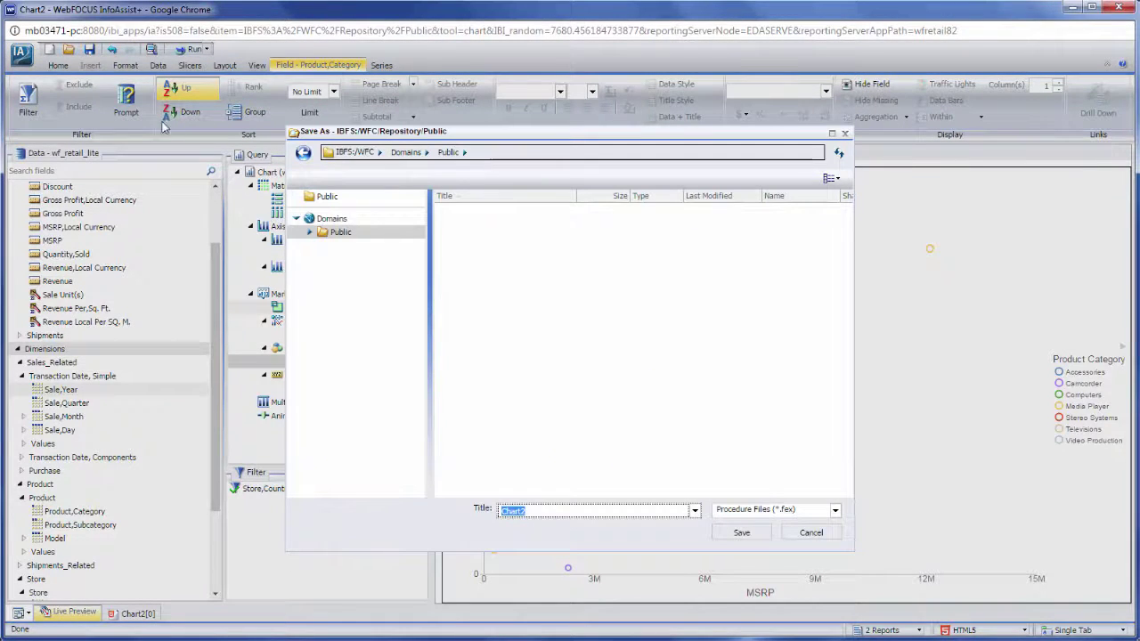
{"action": "left_click", "coordinate": [352, 222]}
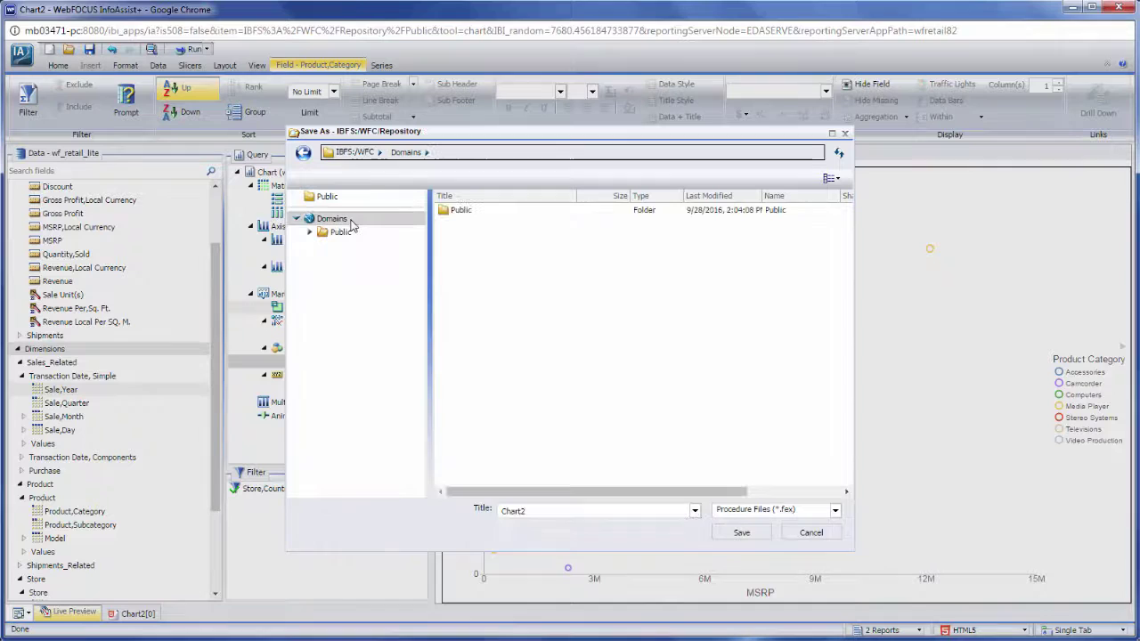
{"action": "double_click", "coordinate": [545, 509]}
{"action": "type", "text": "Sc"}
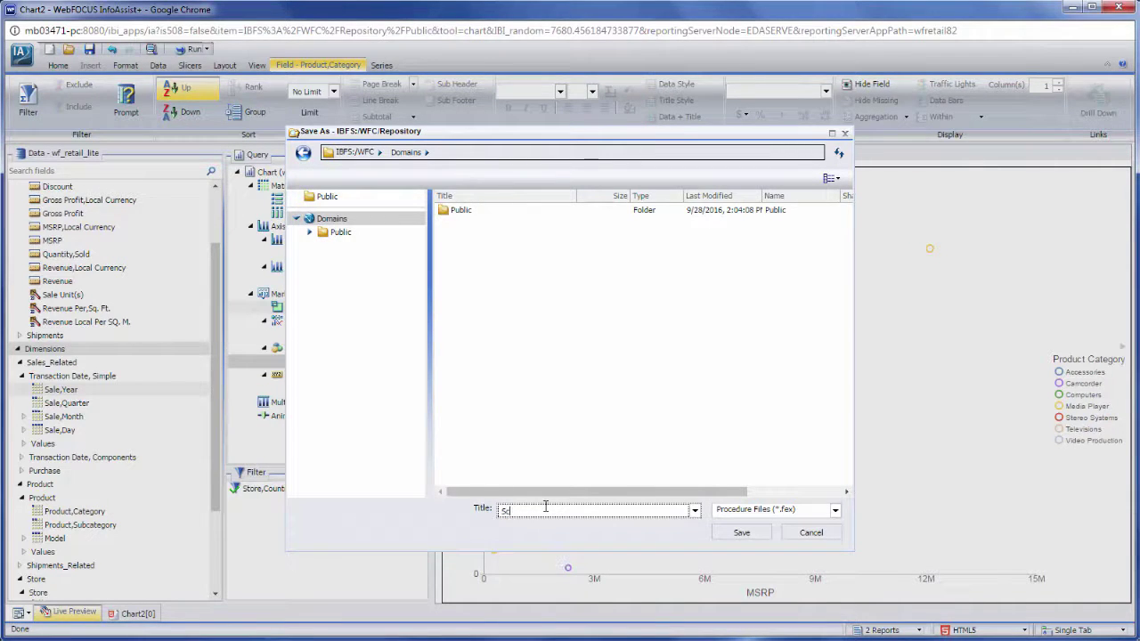
{"action": "type", "text": "atter_Chart_01"}
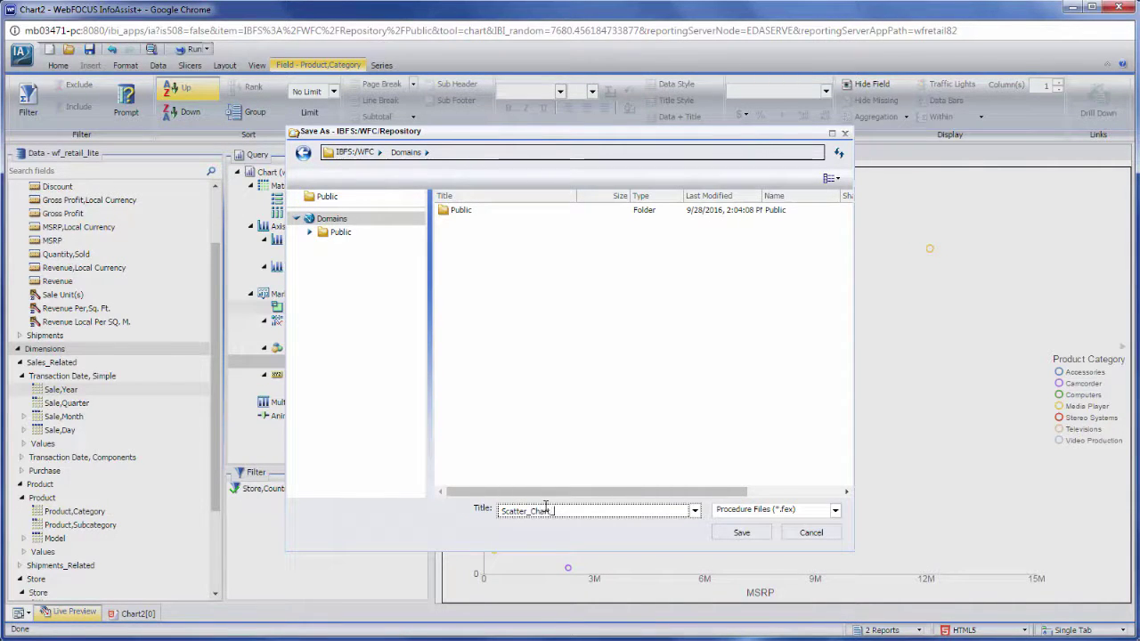
{"action": "left_click", "coordinate": [765, 540]}
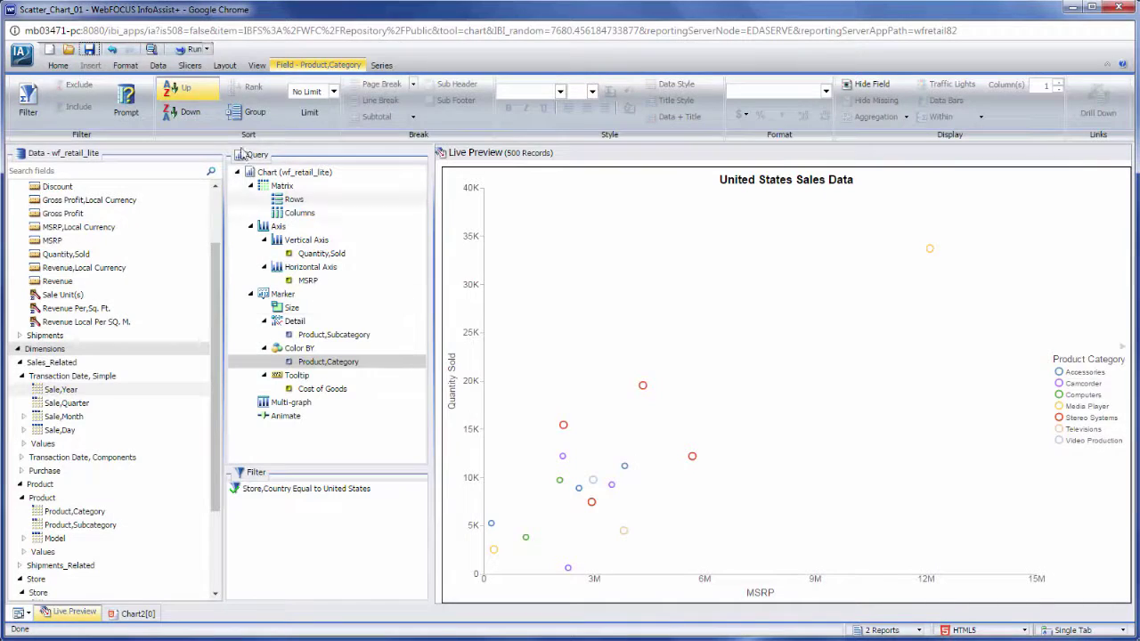
Run the saved chart to view the United States Sales Data scatter output
{"action": "left_click", "coordinate": [194, 50]}
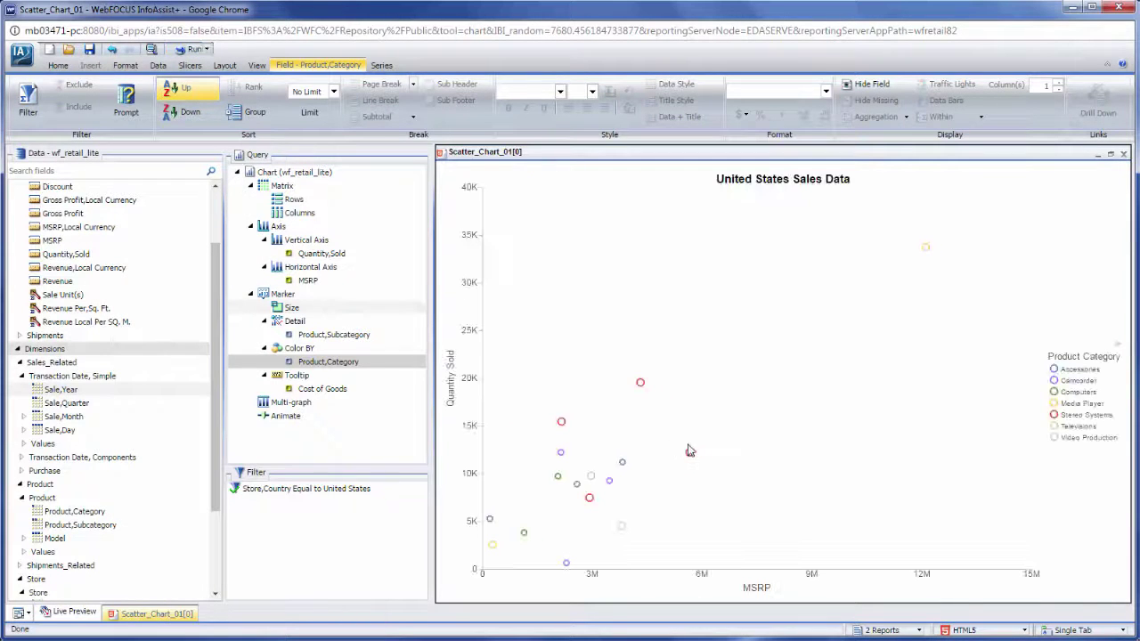
{"action": "mouse_move", "coordinate": [641, 385]}
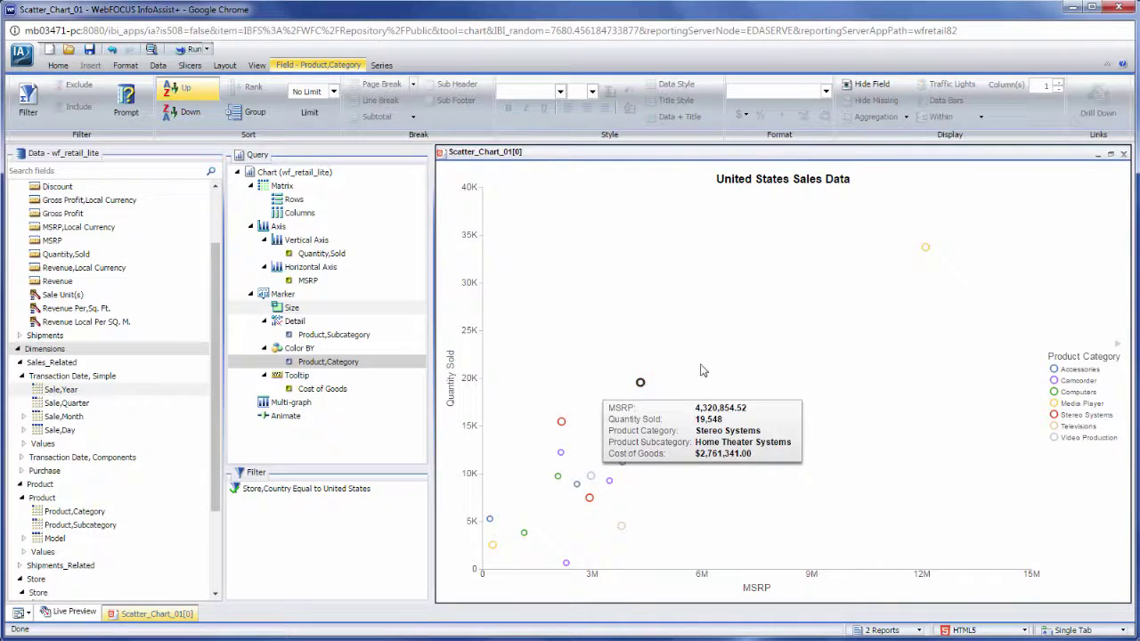
{"action": "mouse_move", "coordinate": [926, 251]}
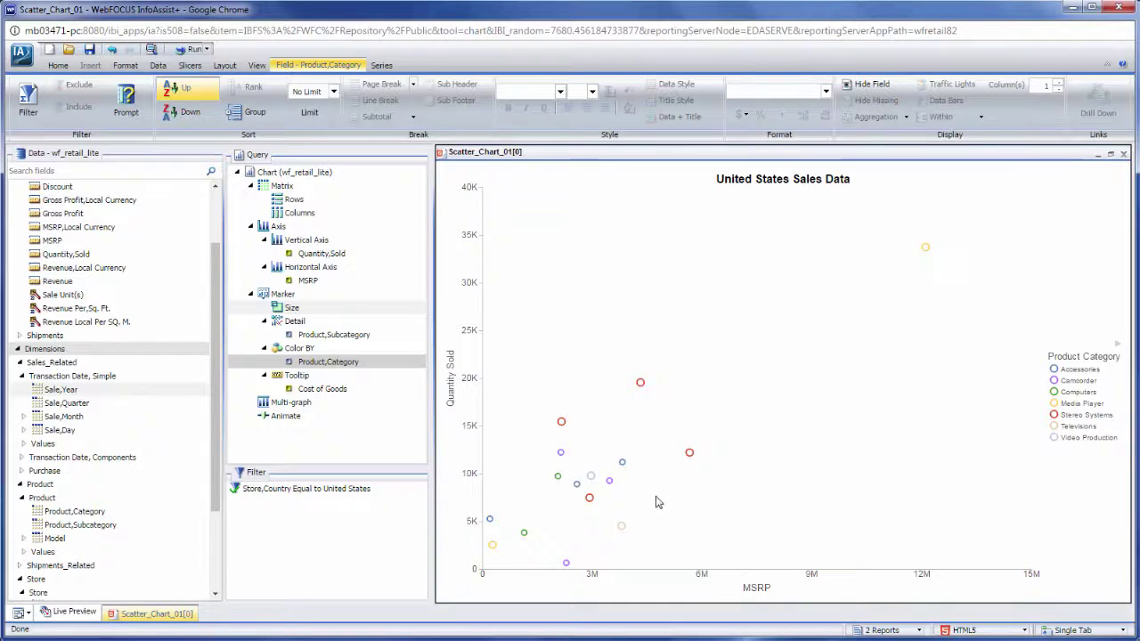